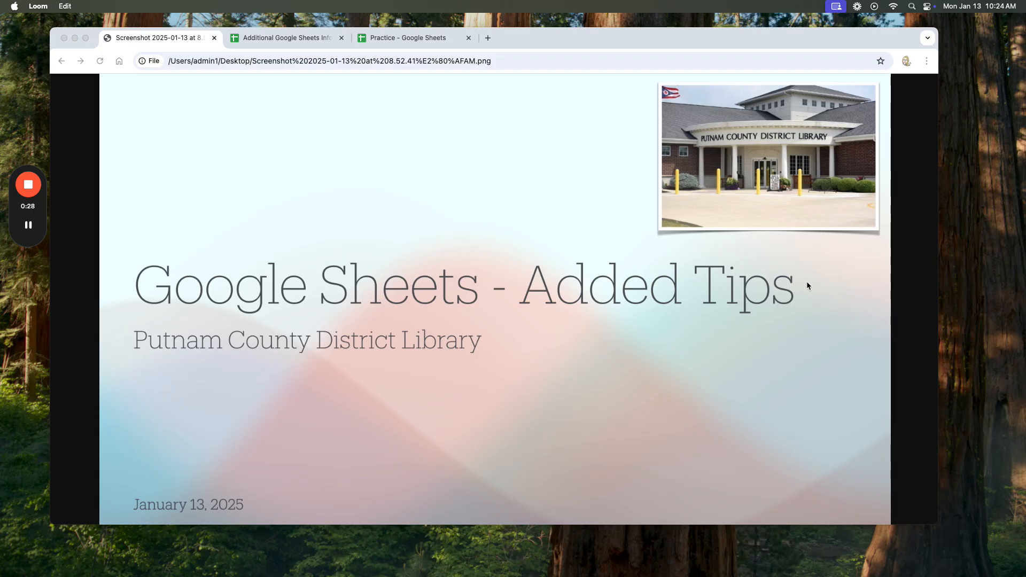
Check the topic list in the Additional Google Sheets Info spreadsheet, and switch to the Time sheet of the Practice spreadsheet.
click(279, 38)
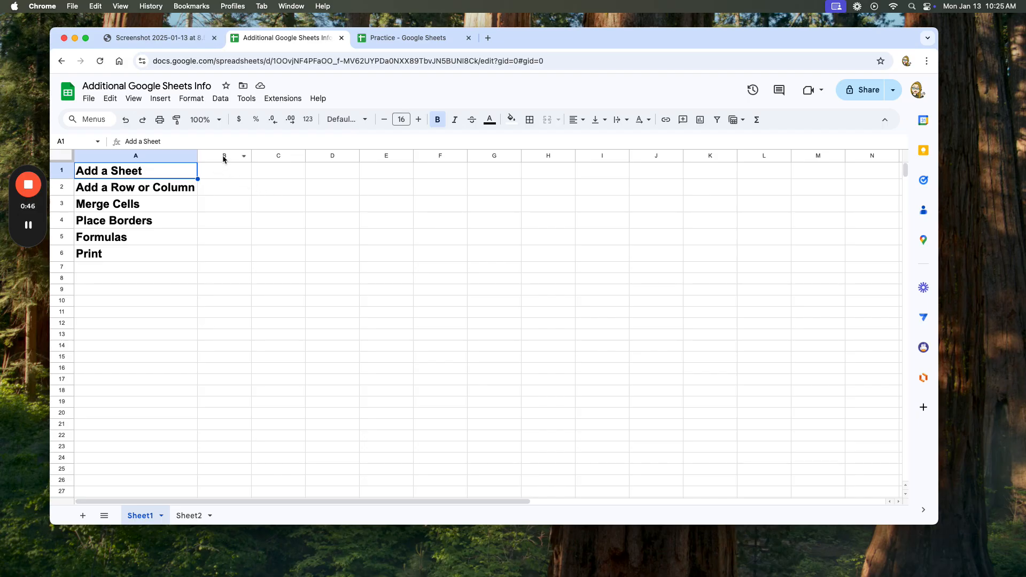
click(408, 42)
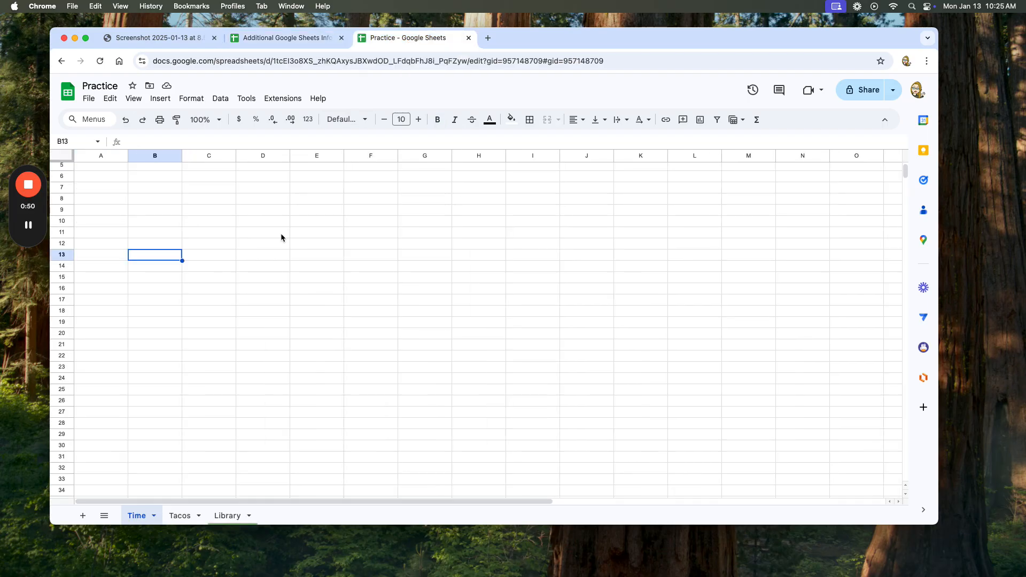
scroll(185, 496, up, 2)
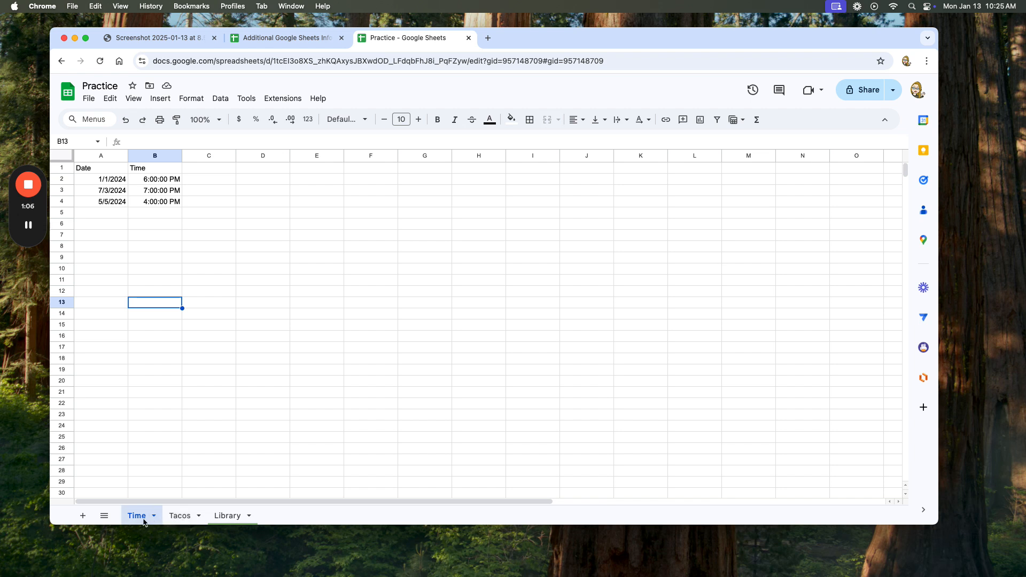
Add a blank sheet after the Time sheet and delete it again.
click(81, 518)
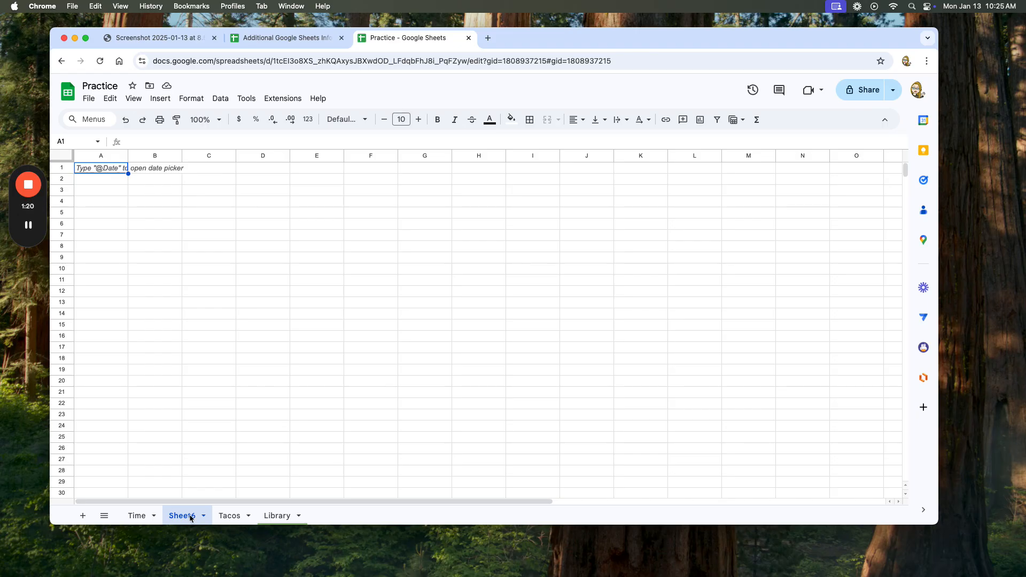
click(203, 517)
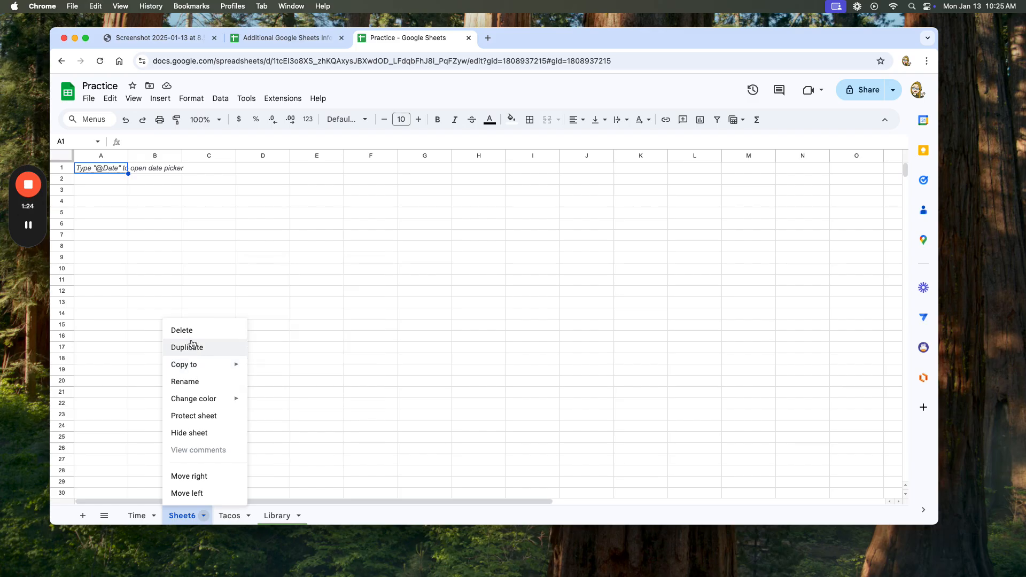
click(194, 338)
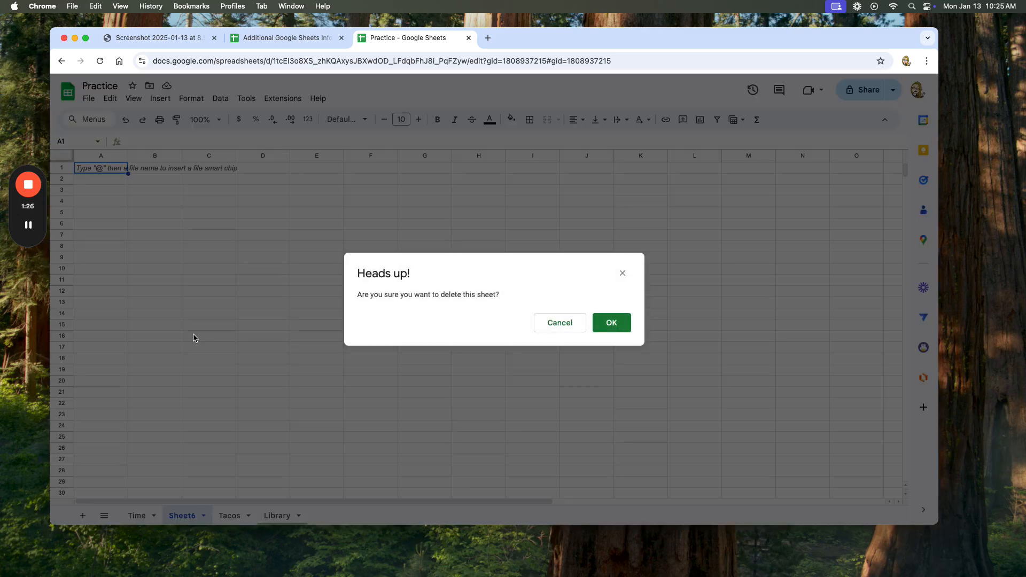
click(621, 332)
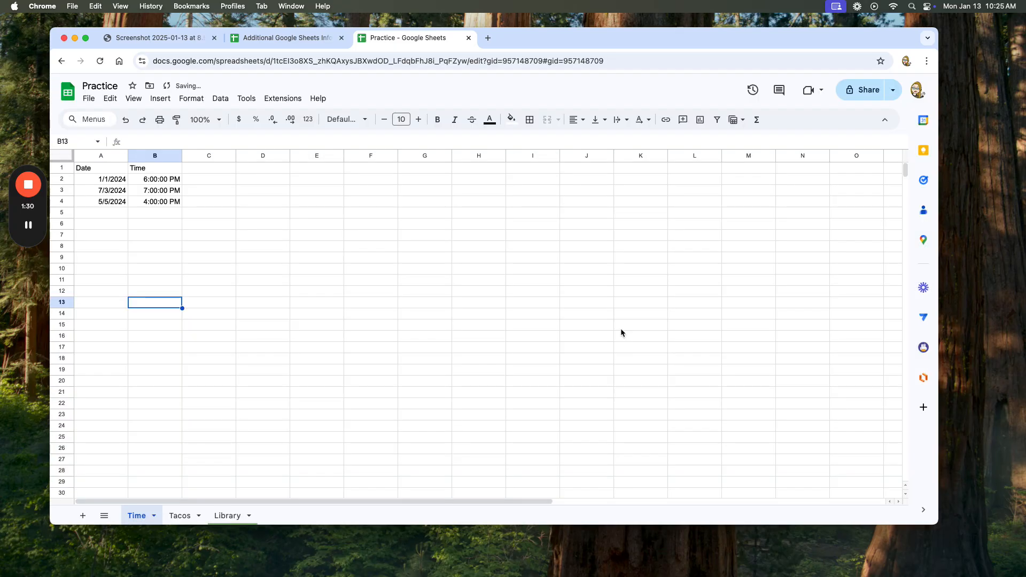
Add a new sheet after the Time sheet and rename it Today.
click(83, 516)
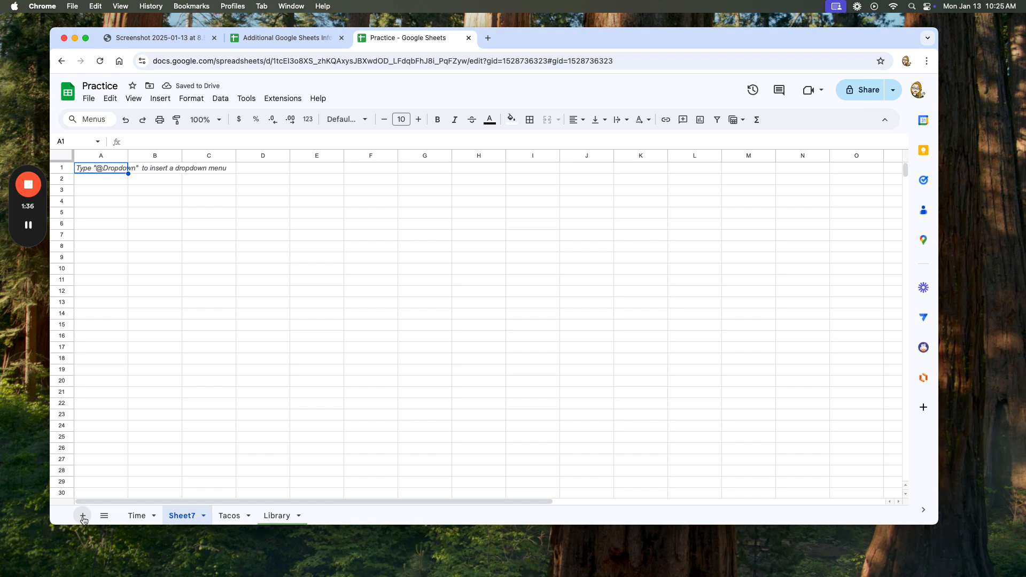
click(203, 517)
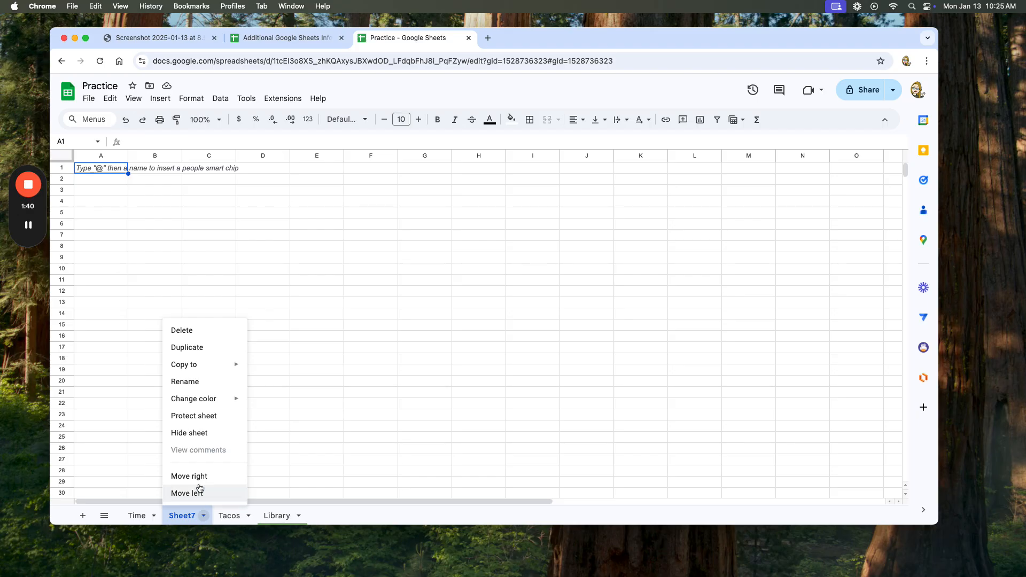
click(185, 382)
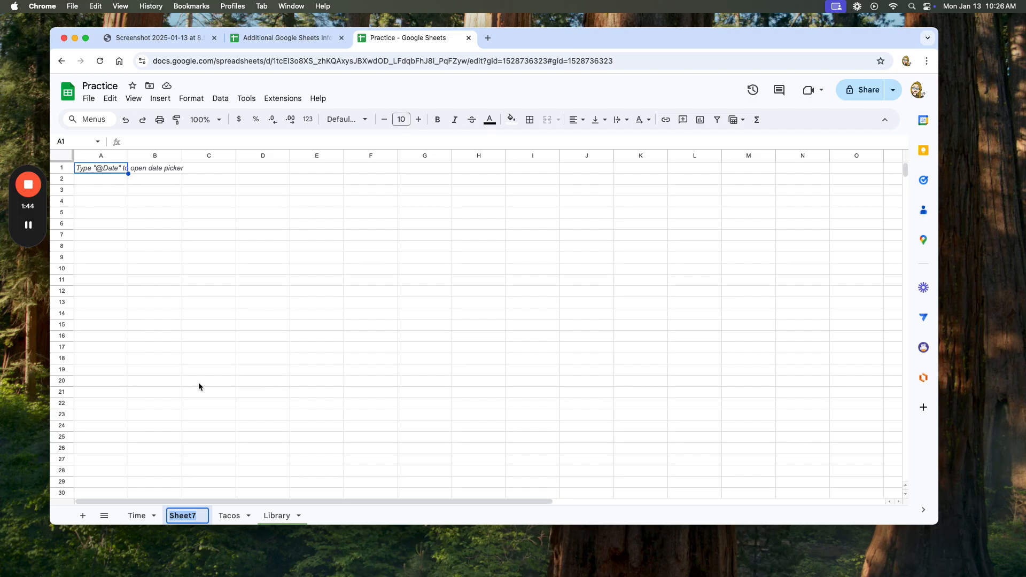
text(Today)
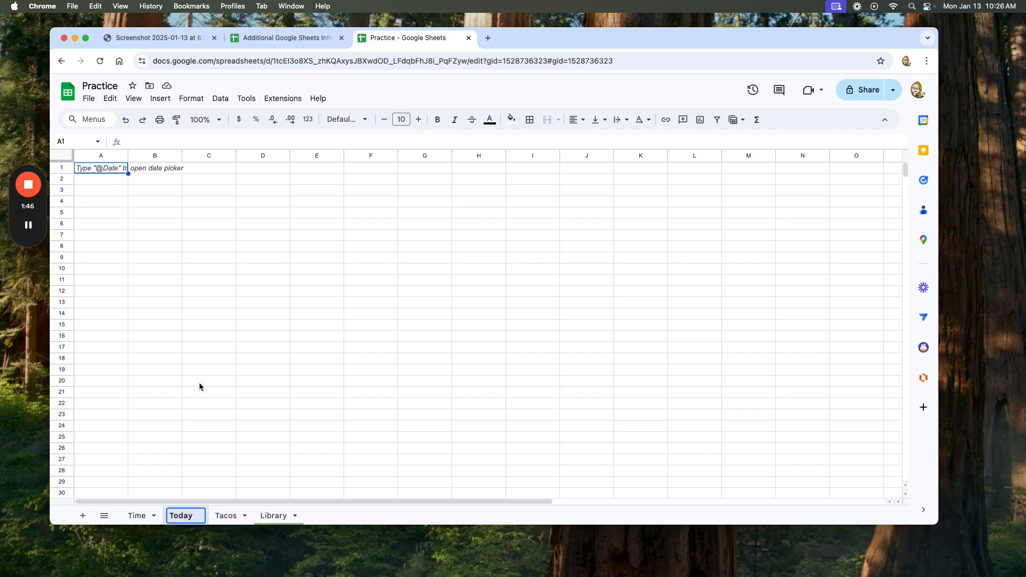
Open the Tacos sheet and change its tab color to red.
click(227, 516)
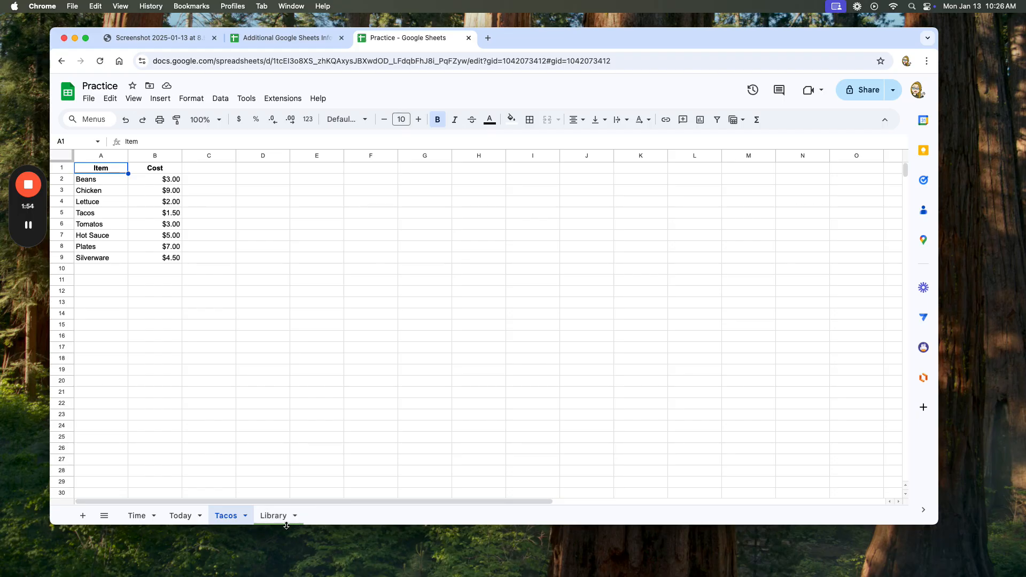
click(245, 517)
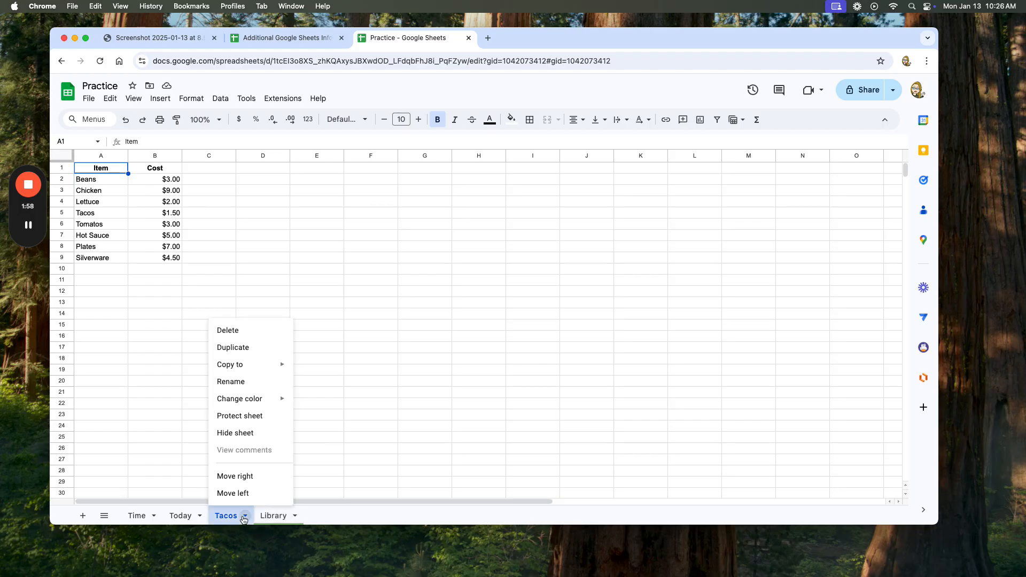
mouse_move(254, 407)
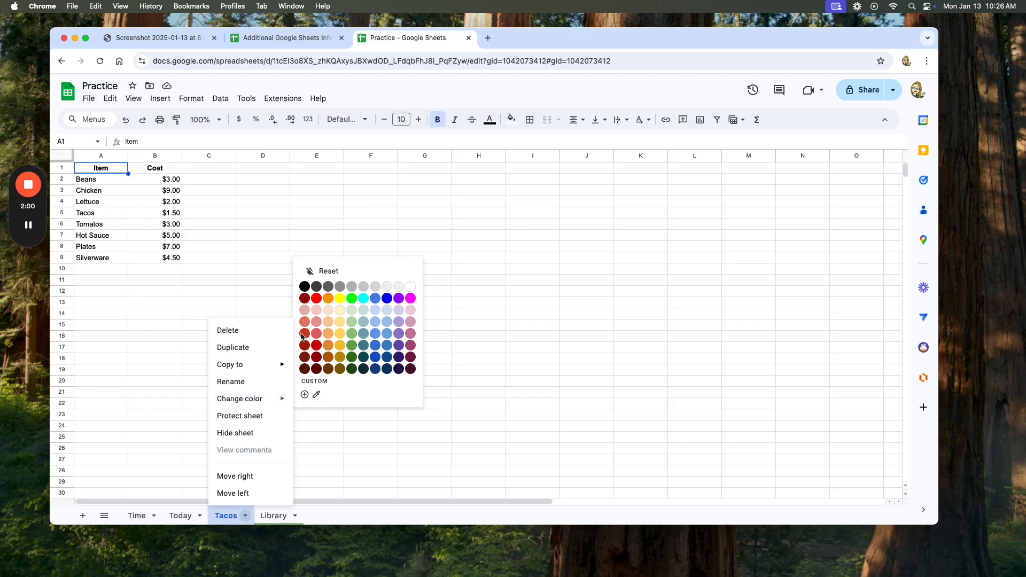
click(316, 298)
click(389, 450)
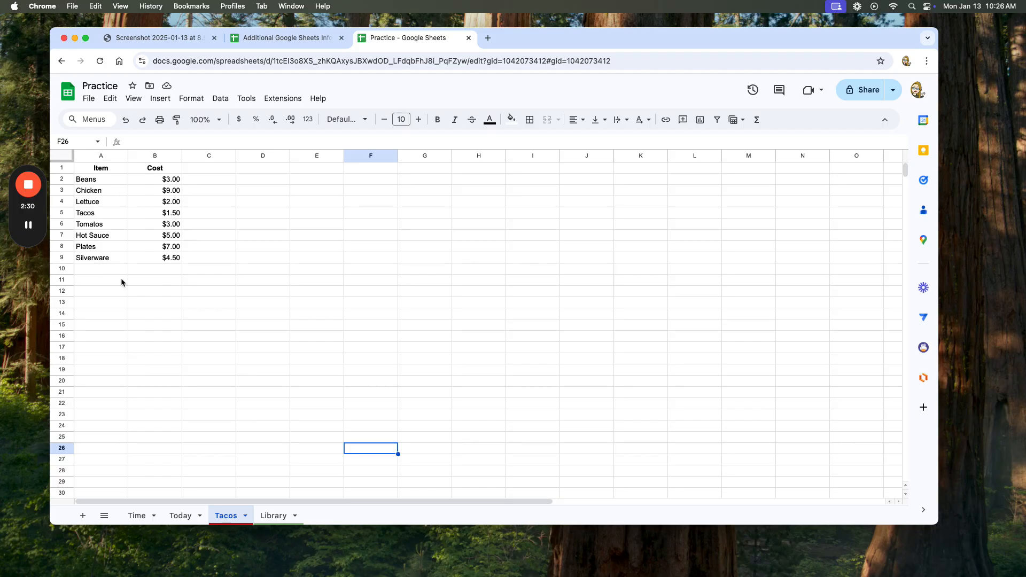
click(199, 283)
click(203, 315)
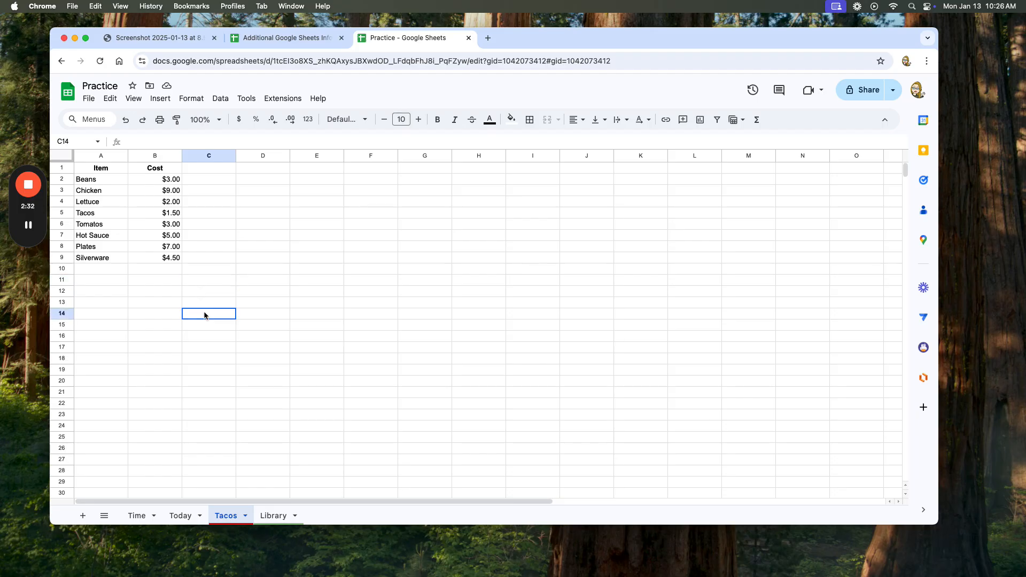
click(150, 316)
click(113, 337)
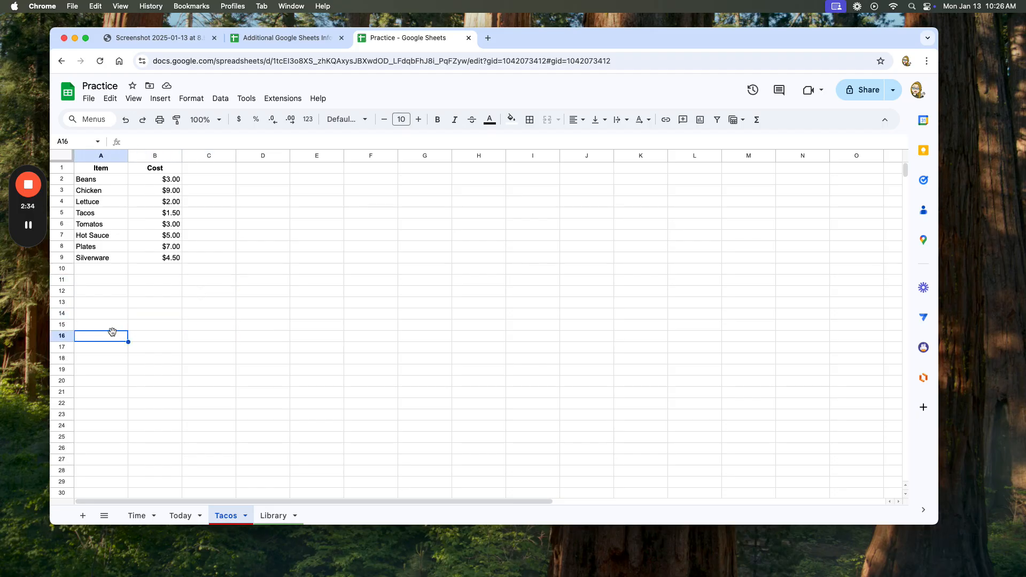
Insert one row above the Beans row in the Tacos sheet.
click(65, 179)
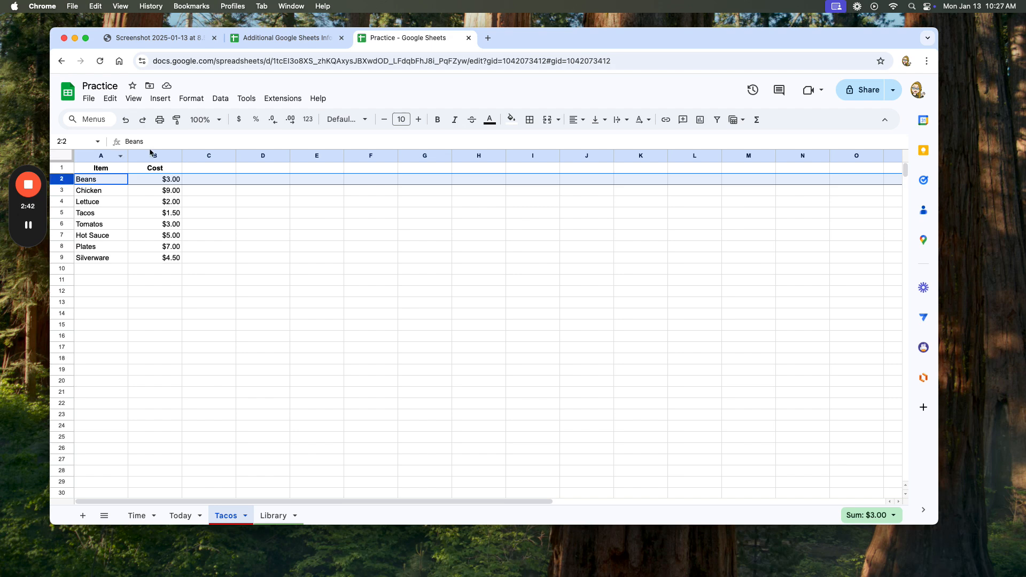
click(162, 99)
mouse_move(176, 135)
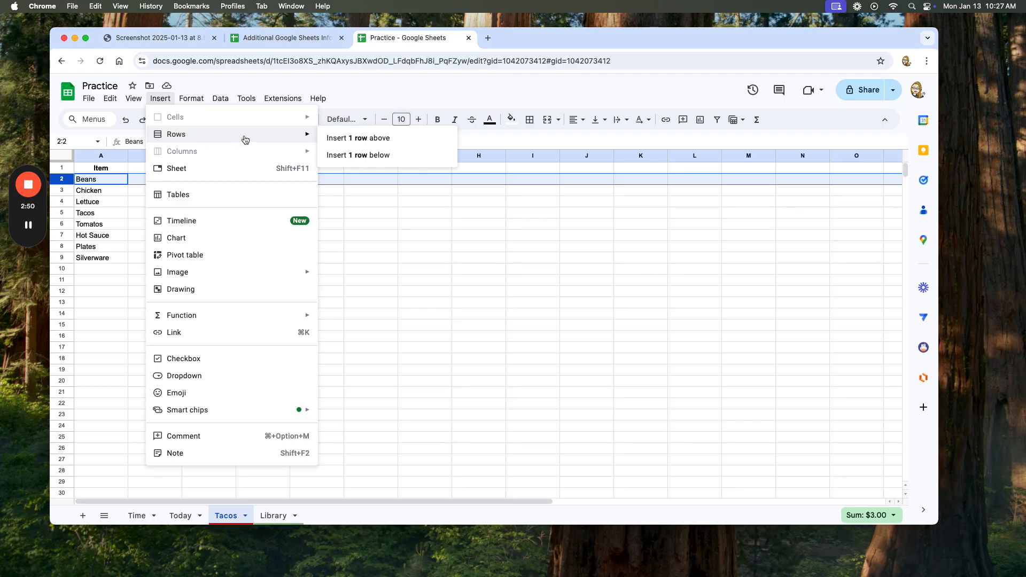
click(342, 146)
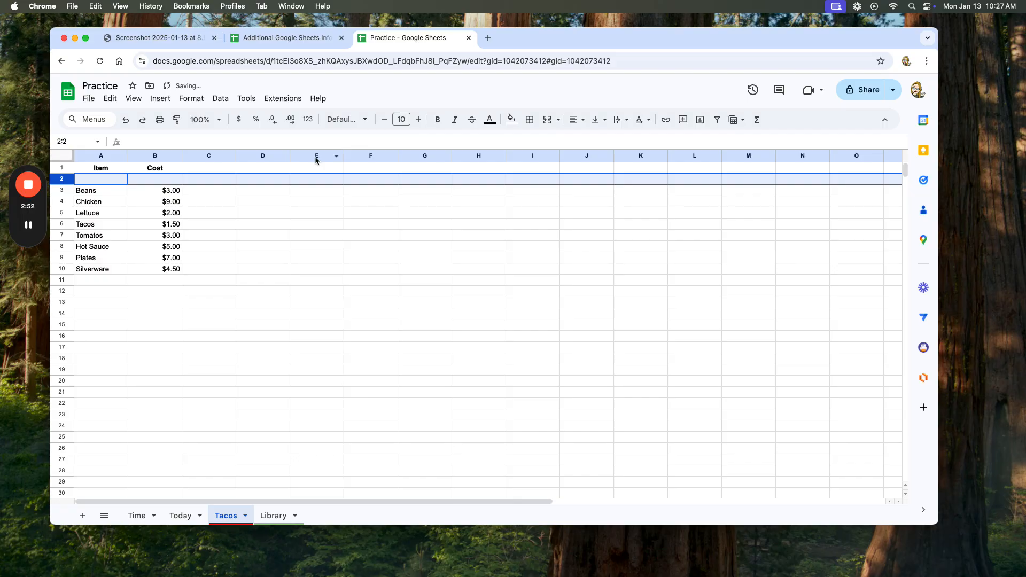
Fill the empty row 2 with the item Sour Cream and a cost of 4.
click(119, 182)
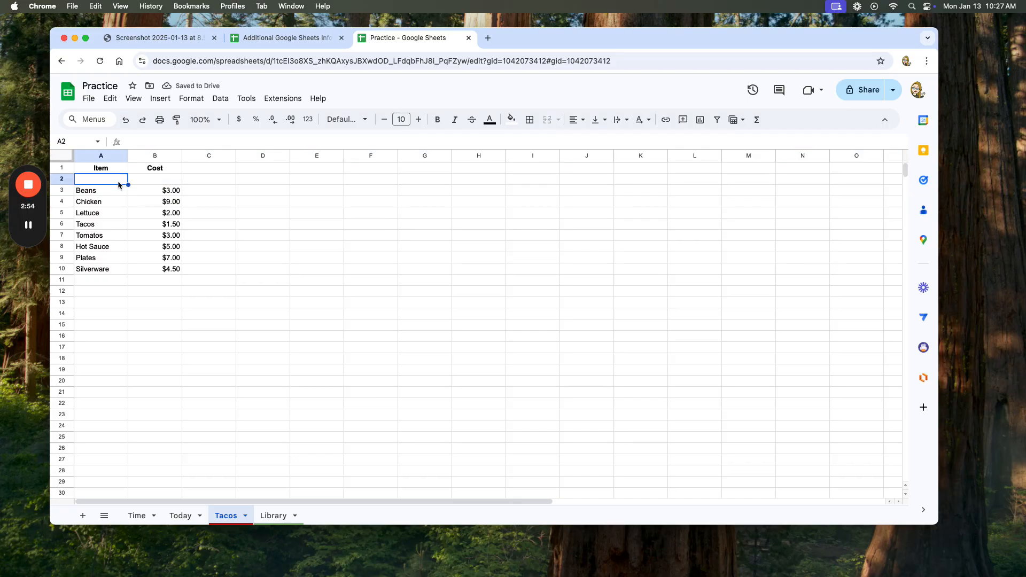
text(Sour C)
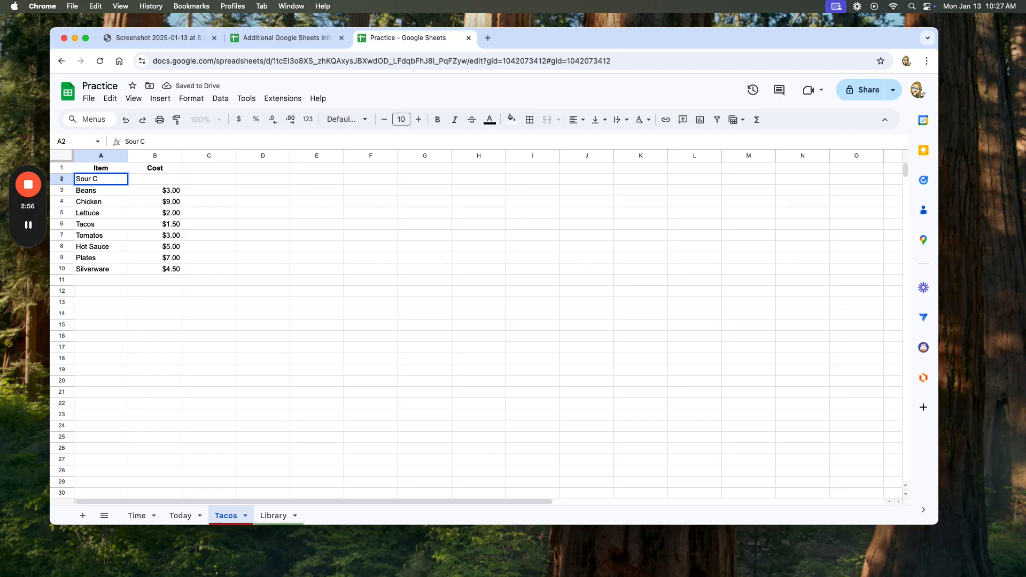
text(ream)
click(161, 182)
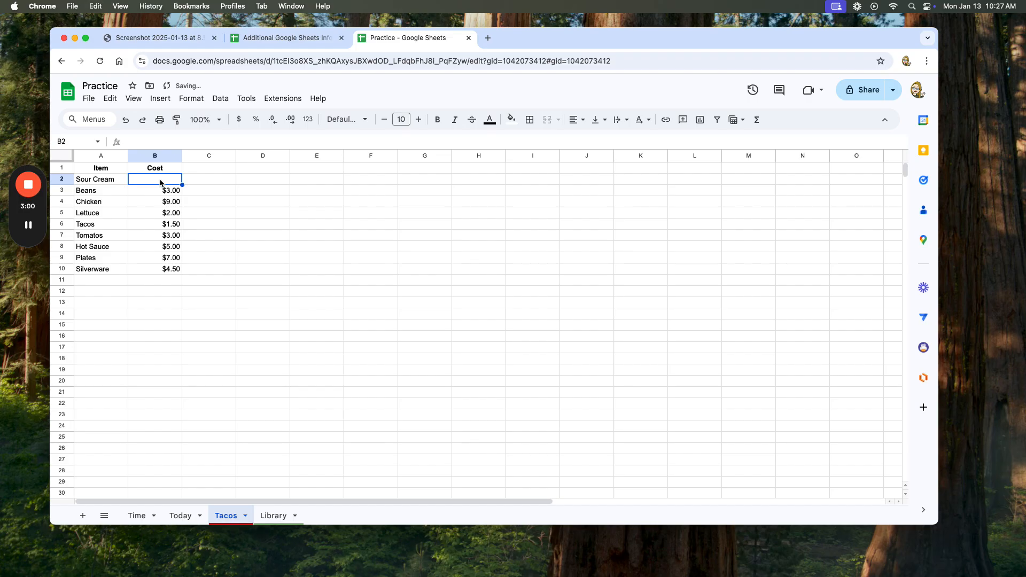
text(4)
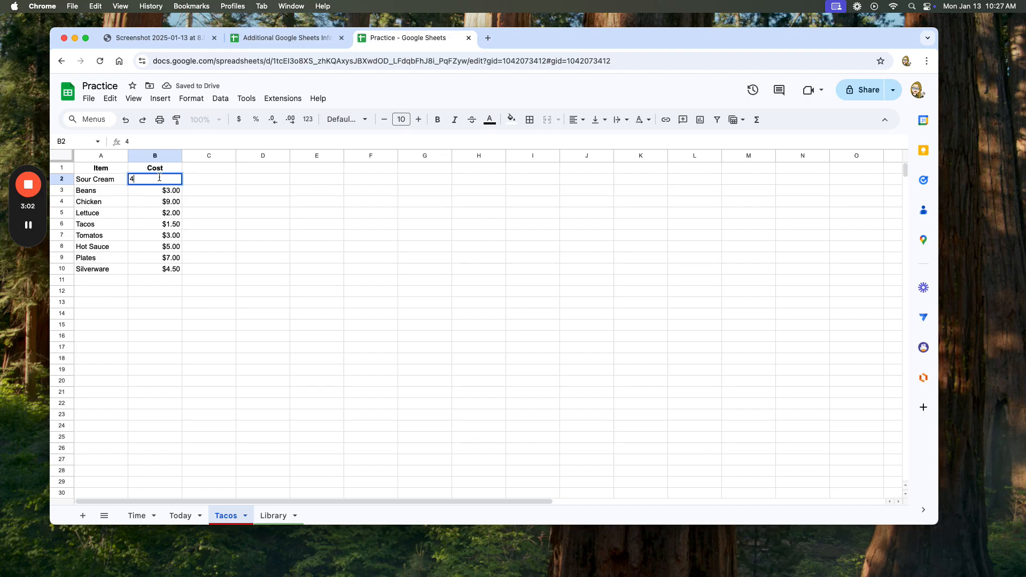
key(Return)
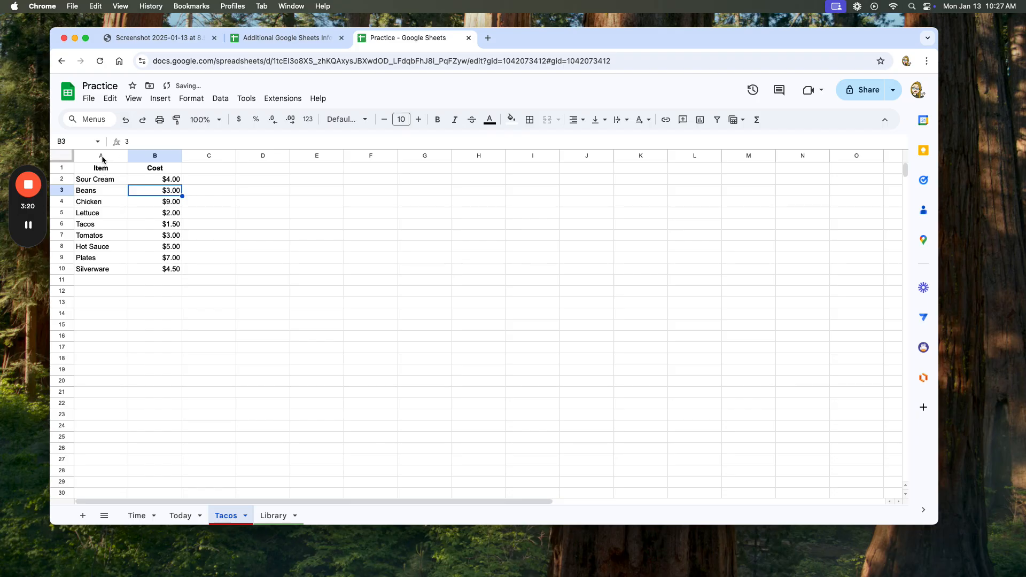
Set the font size of columns A and B to 14 and fit column A's width to its contents.
click(102, 158)
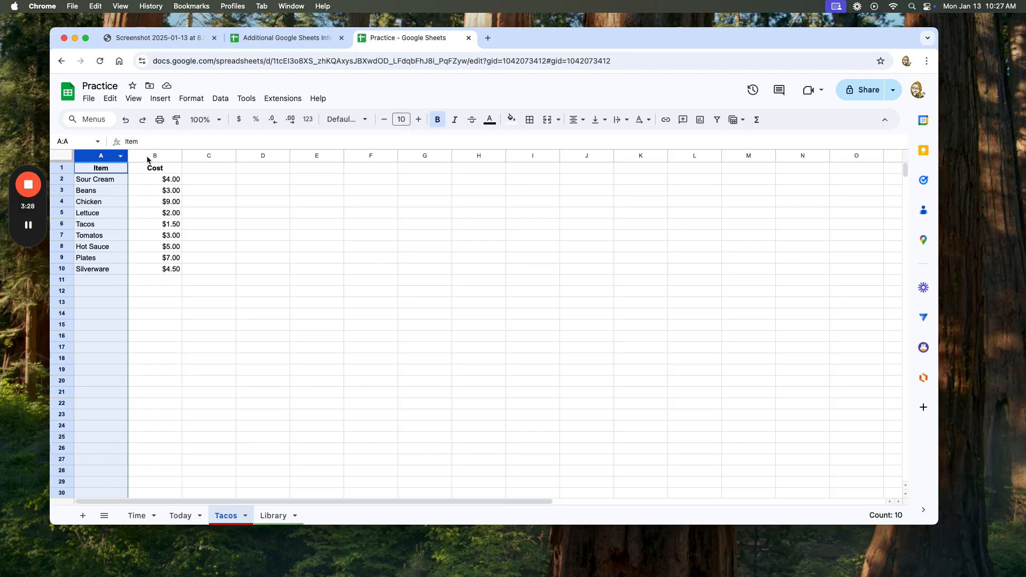
shift+click(147, 156)
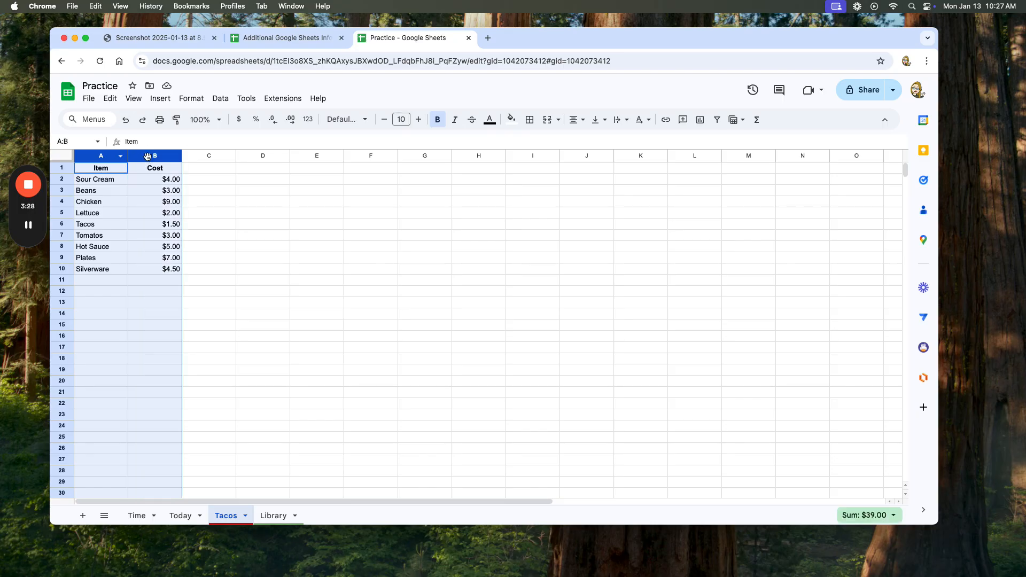
click(418, 121)
click(418, 122)
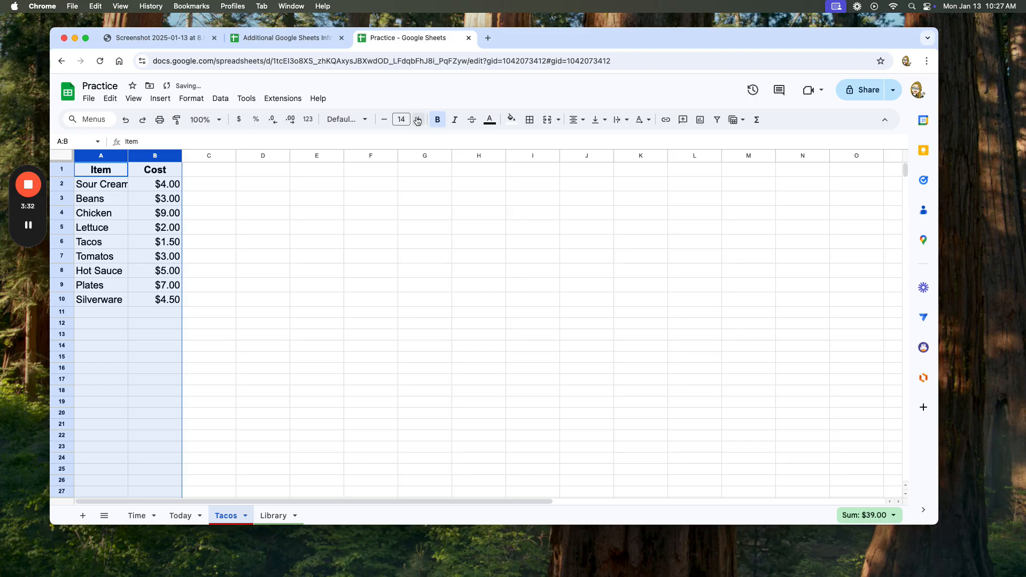
click(278, 312)
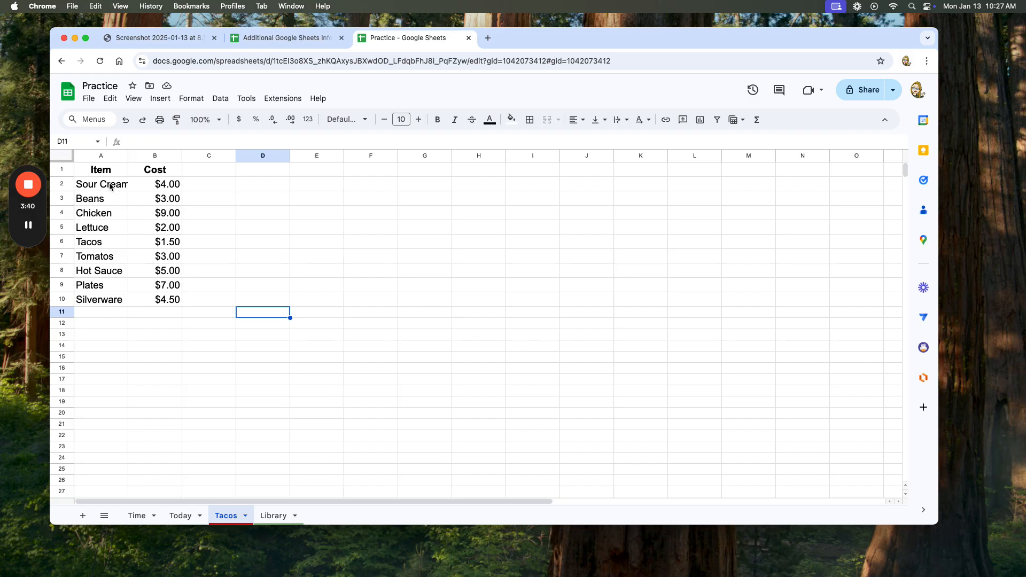
double_click(128, 155)
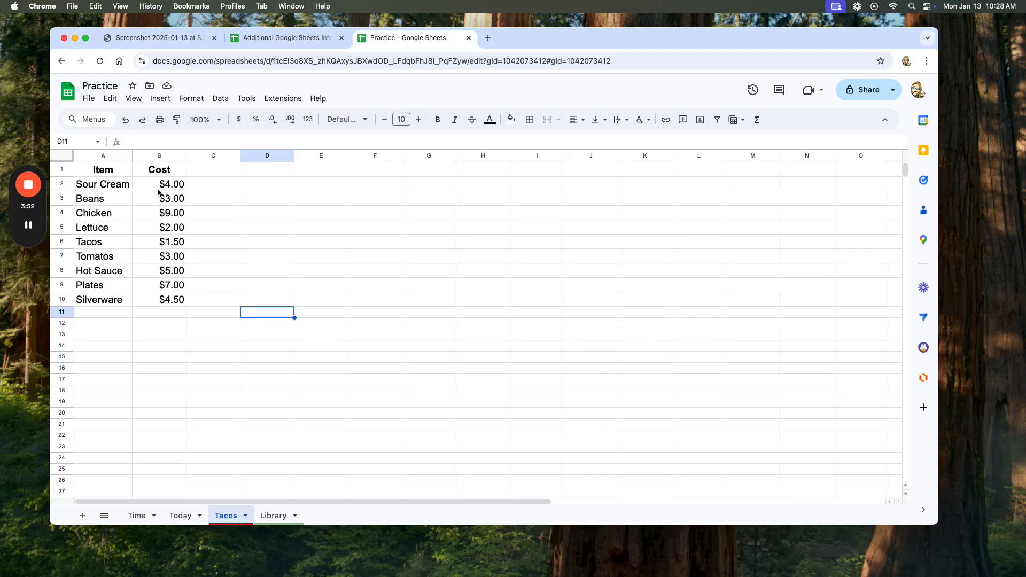
mouse_move(161, 156)
click(178, 159)
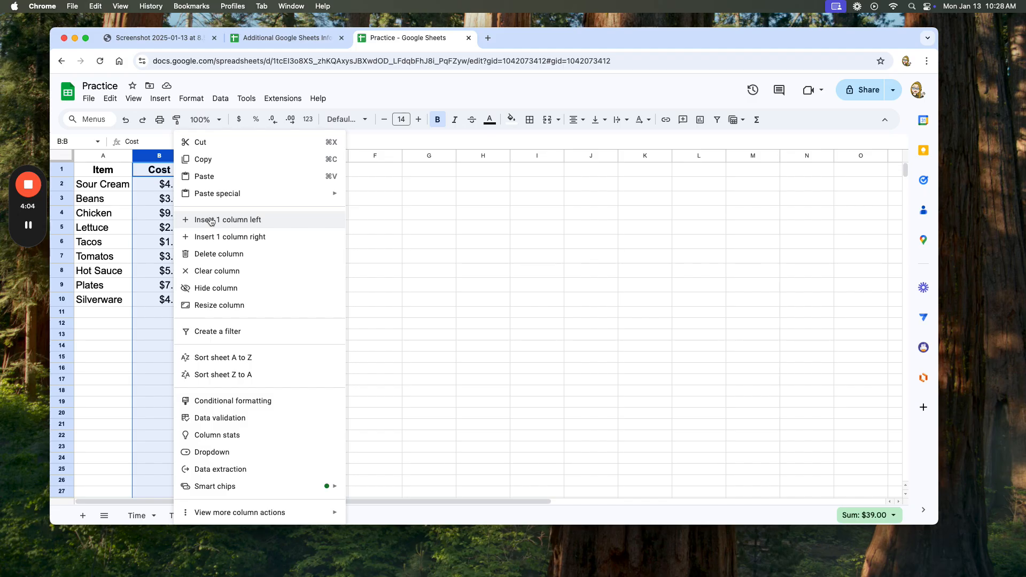
Insert one row above the Item and Cost header row.
click(55, 170)
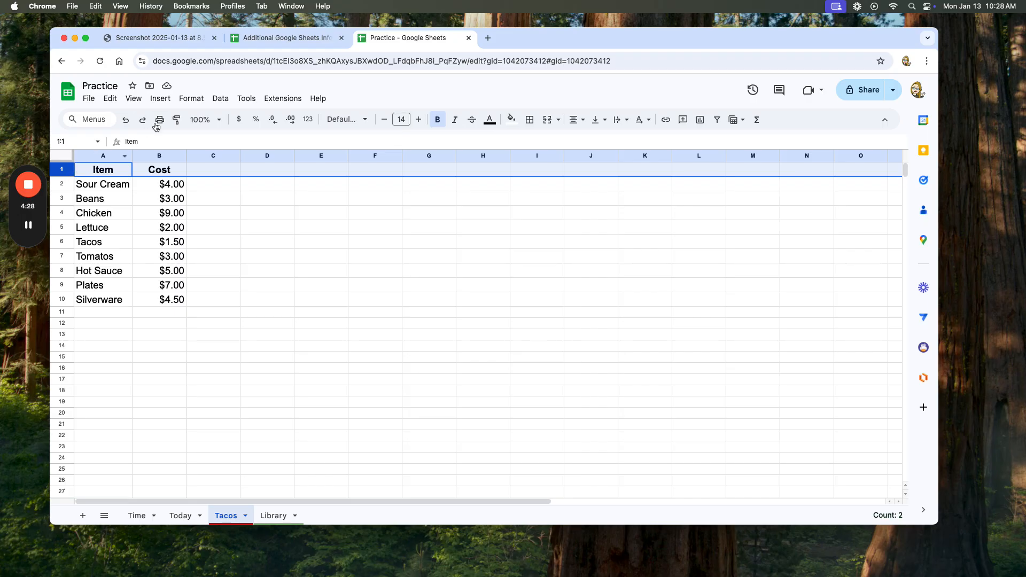
click(156, 101)
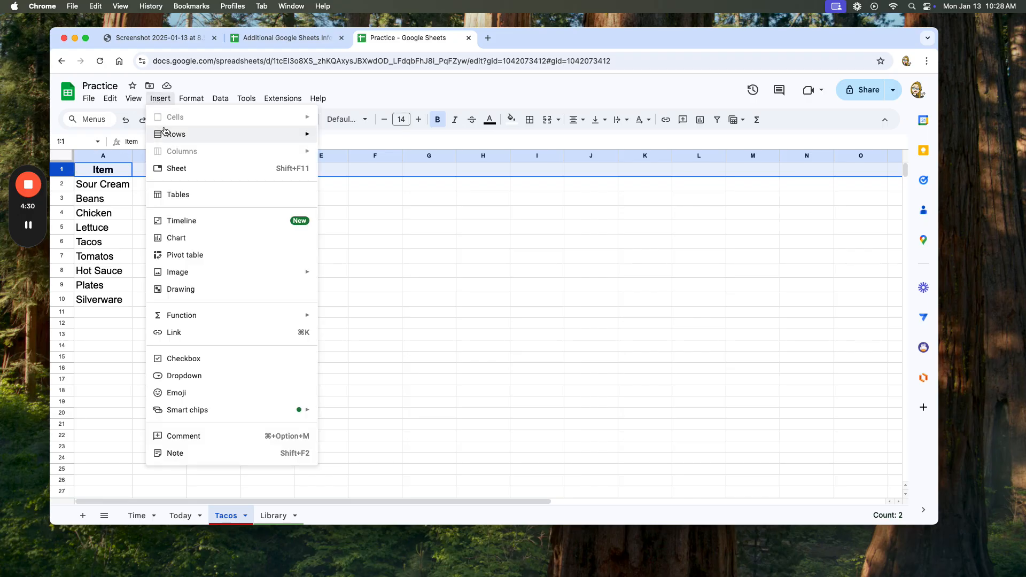
mouse_move(165, 134)
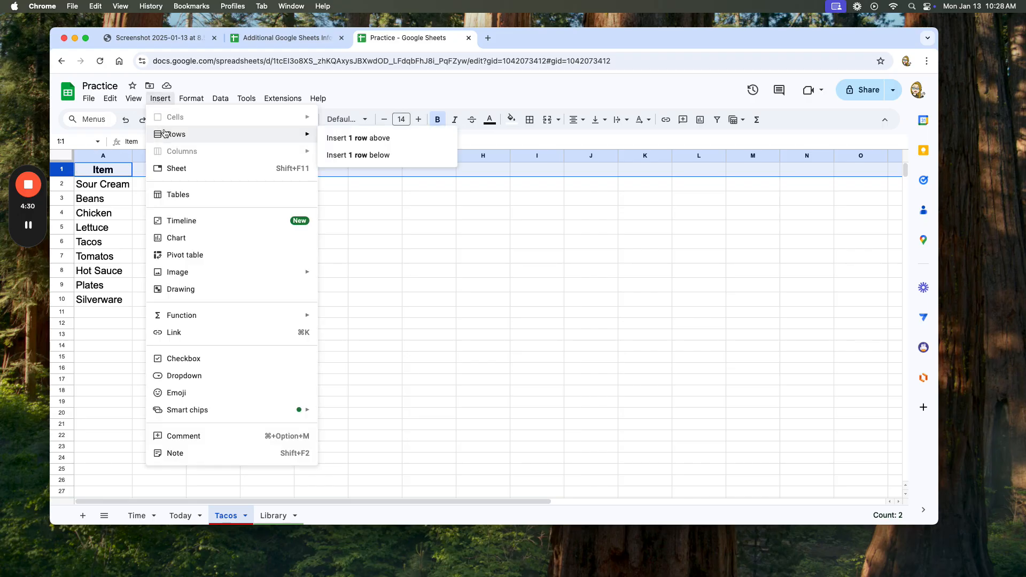
click(338, 139)
click(250, 211)
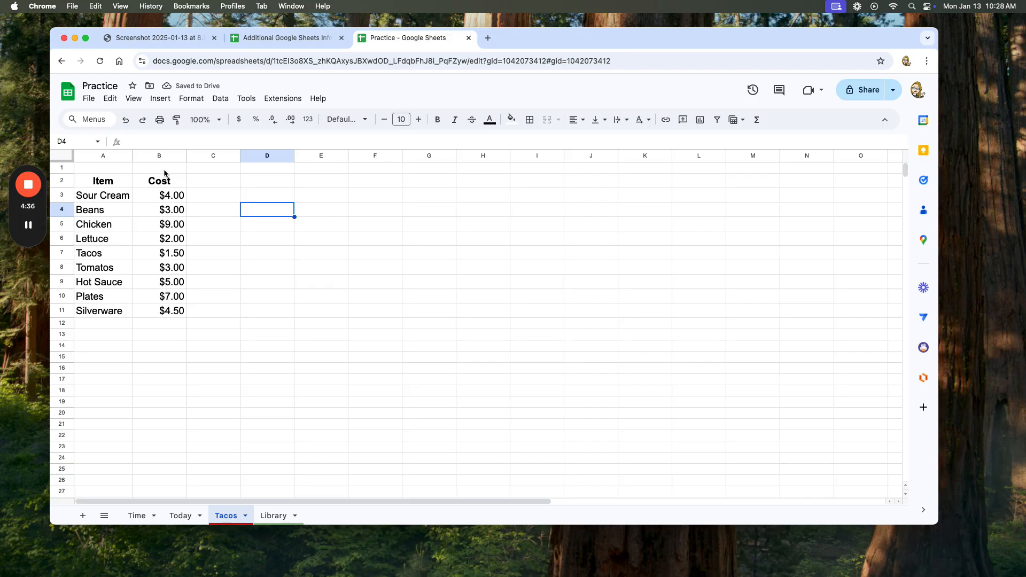
Enter the title Tacos in cell A1 above the Item header of the Tacos sheet.
click(110, 170)
text(Tacos)
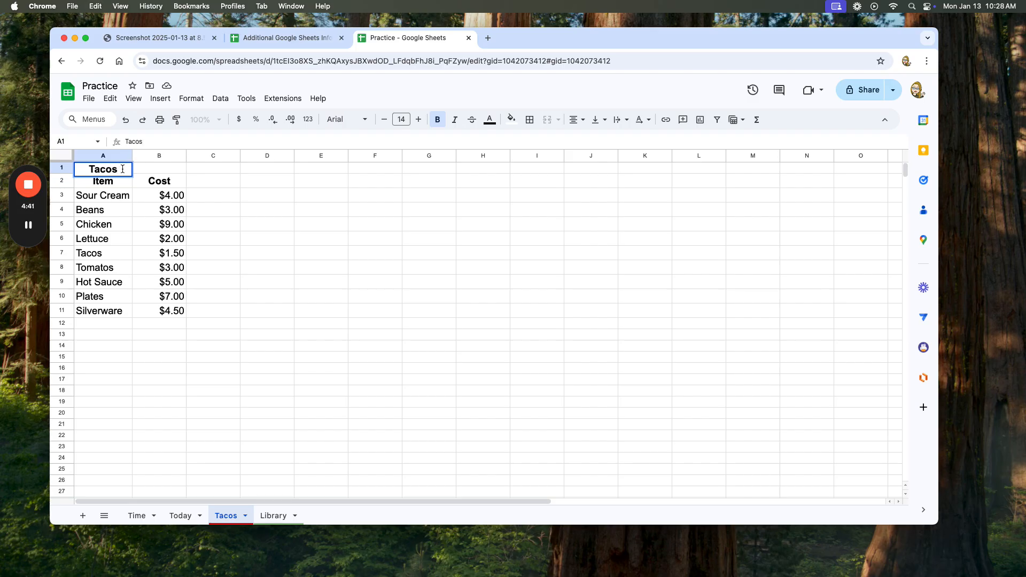
click(128, 199)
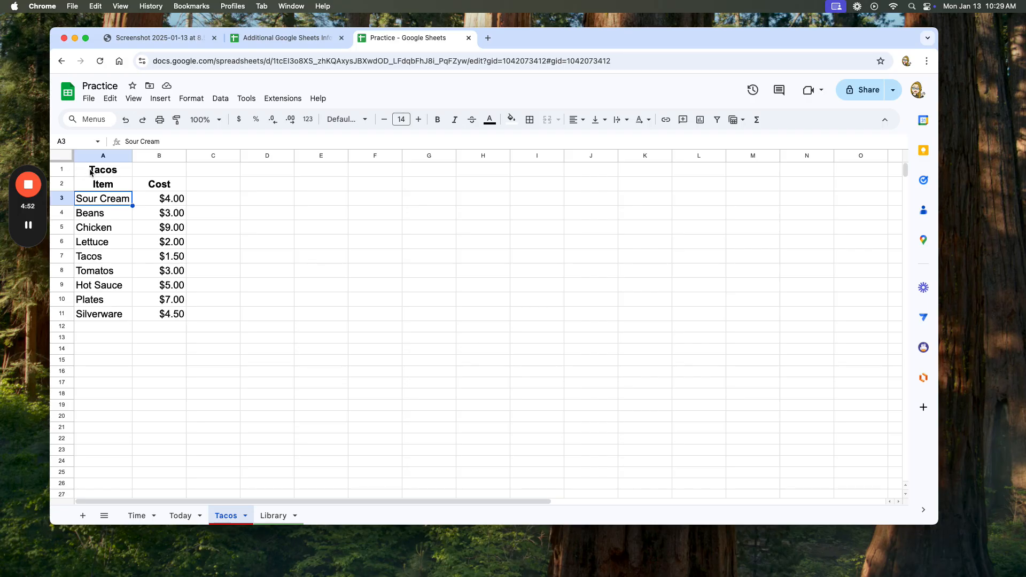
Merge cells A1 and B1 so the Tacos title spans the Item and Cost columns.
click(97, 170)
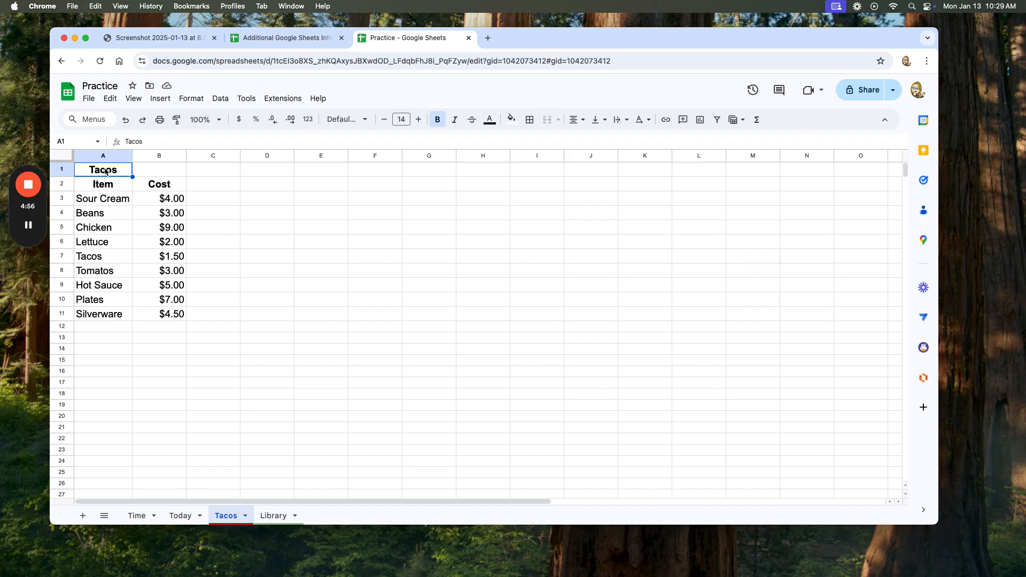
shift+click(155, 171)
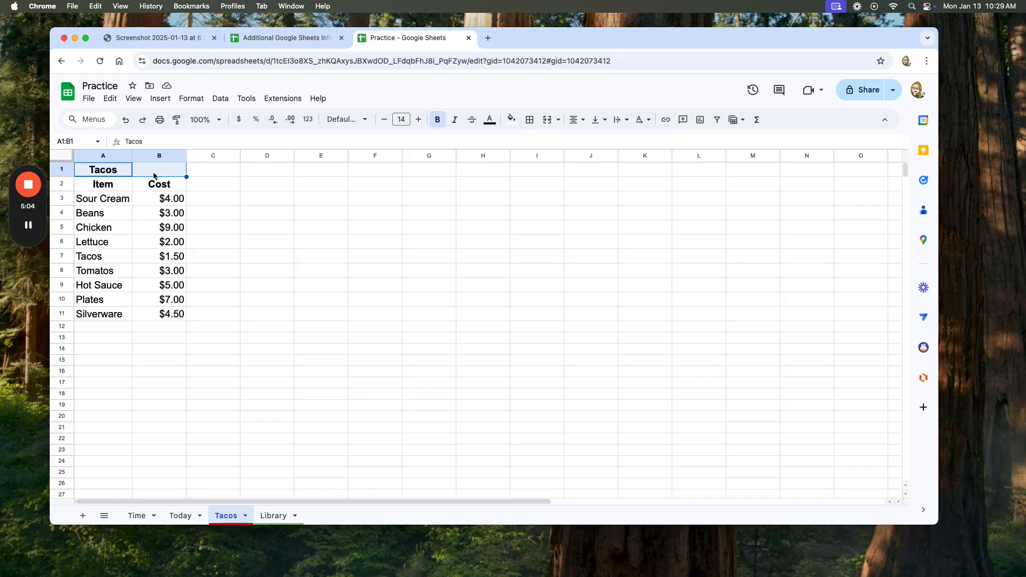
click(548, 125)
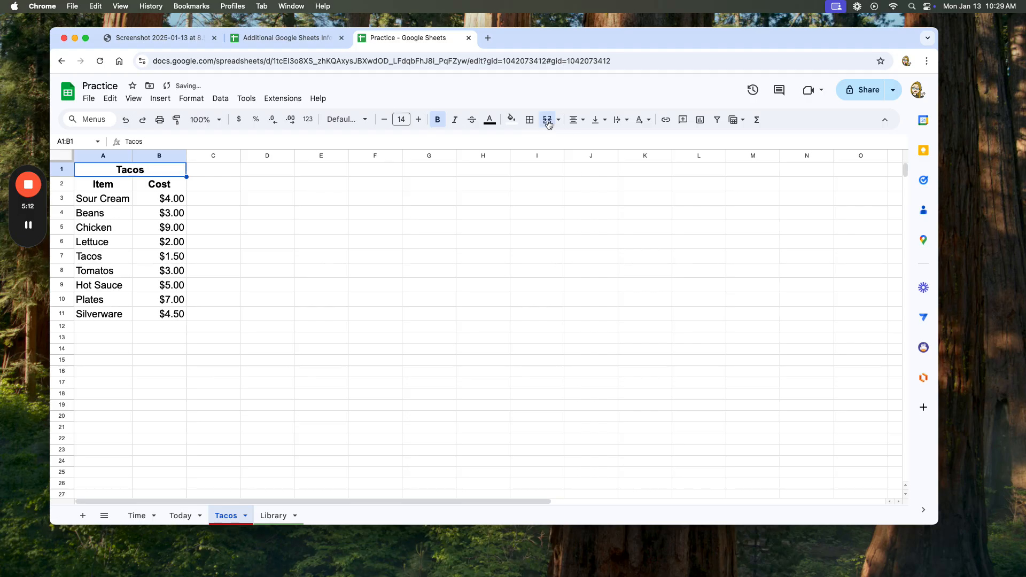
click(213, 183)
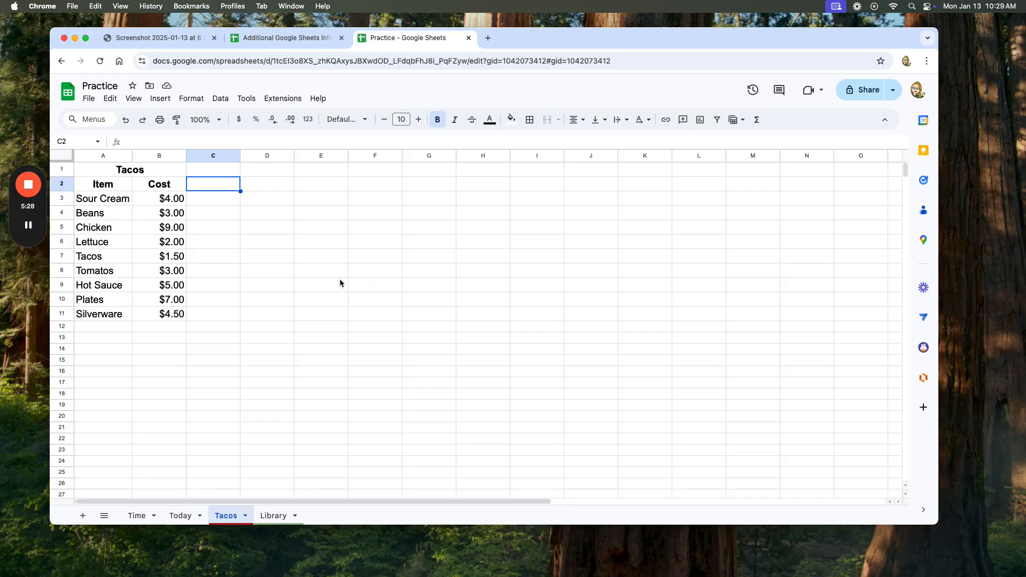
Add borders on all sides of the merged Tacos title cell and color them red.
click(109, 175)
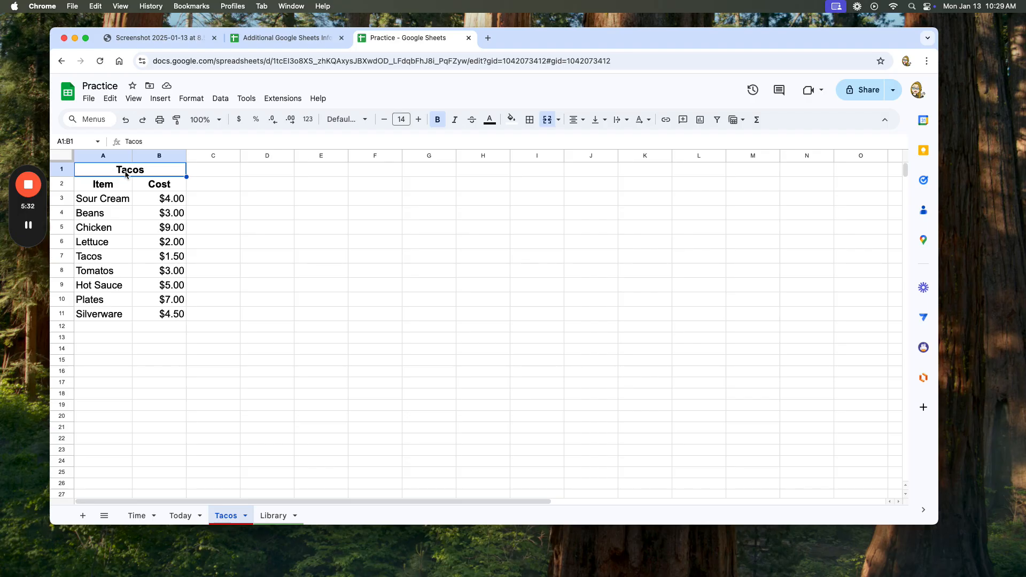
click(531, 124)
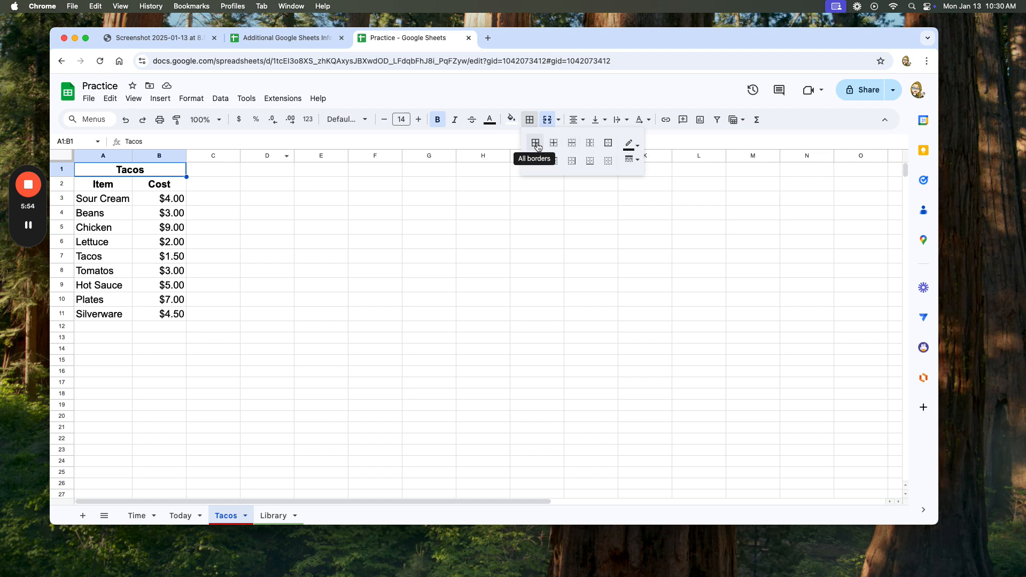
click(609, 148)
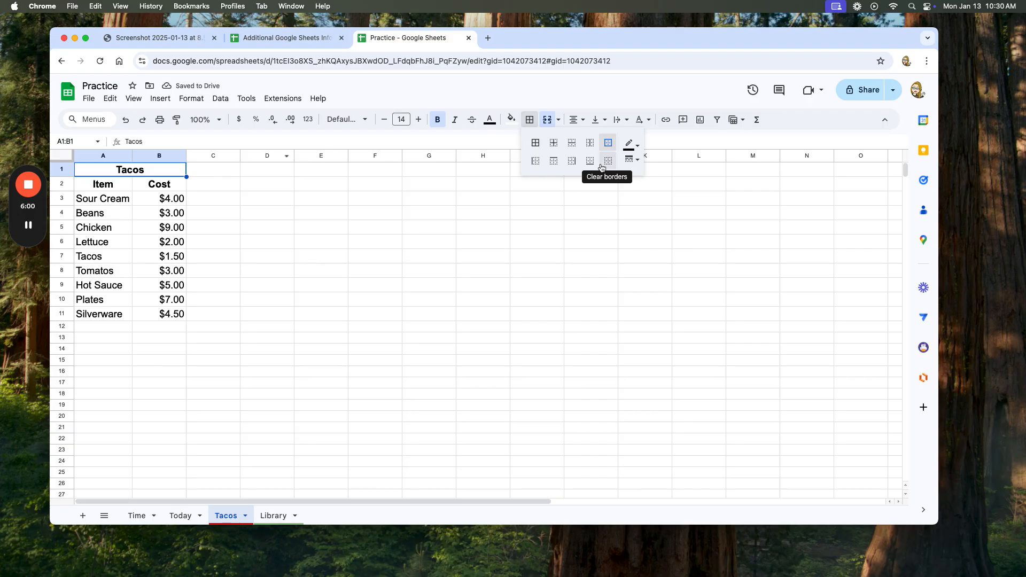
click(636, 146)
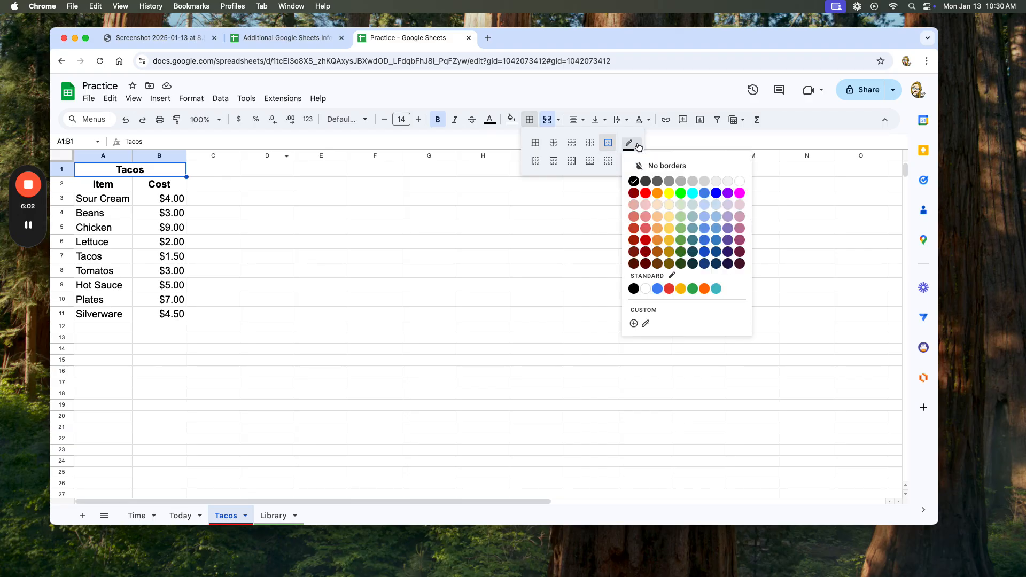
click(646, 194)
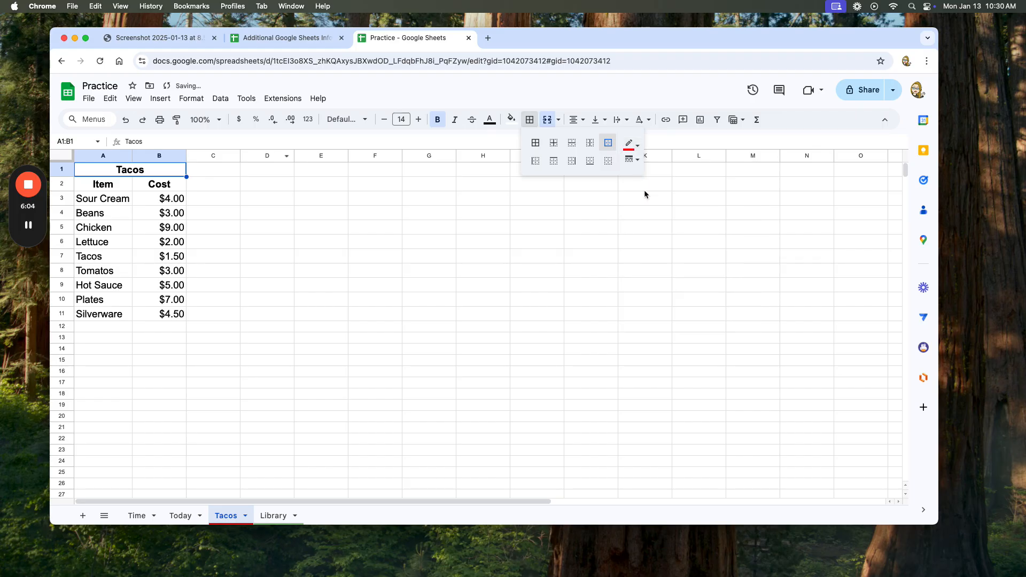
click(536, 144)
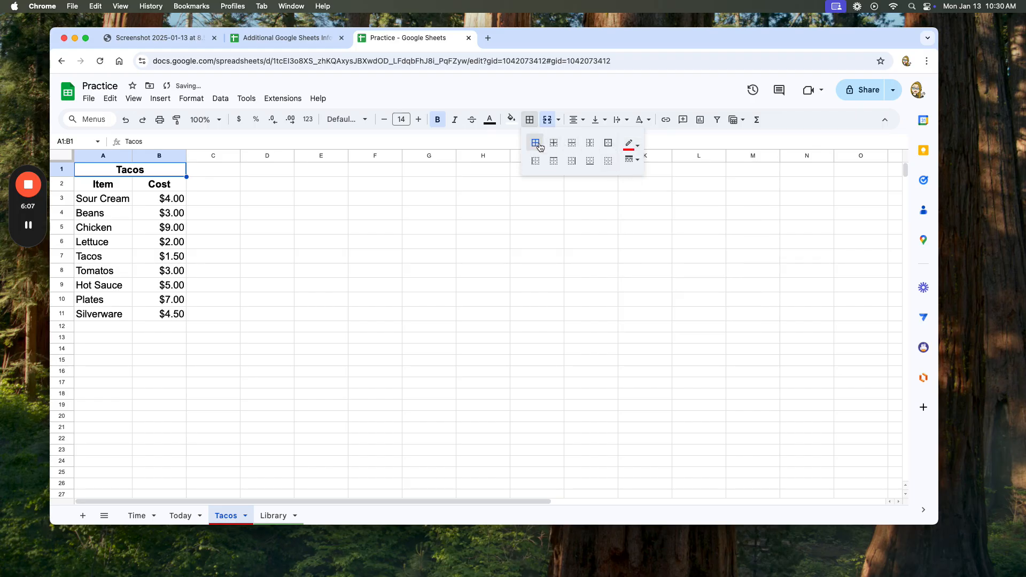
click(630, 145)
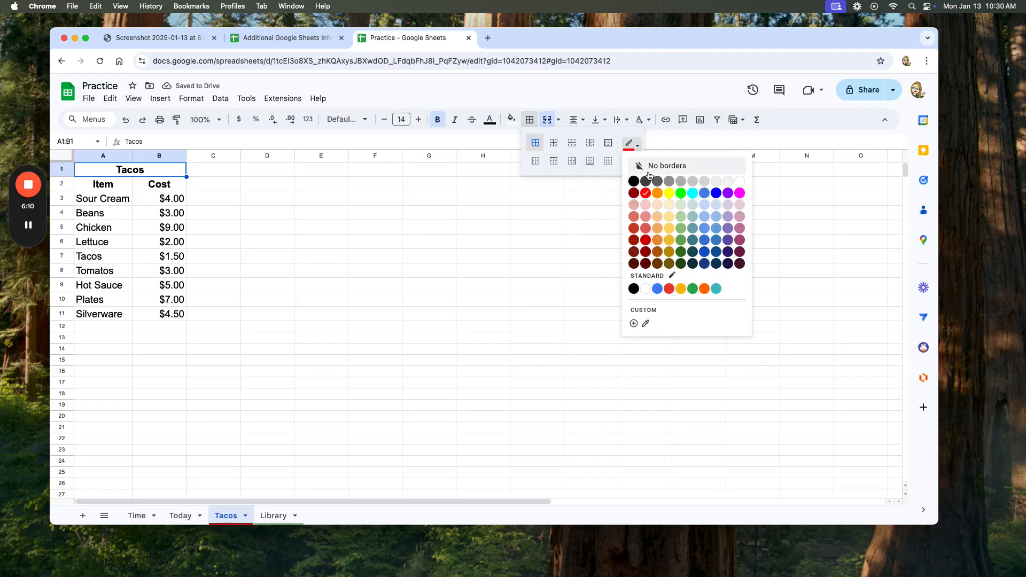
click(646, 193)
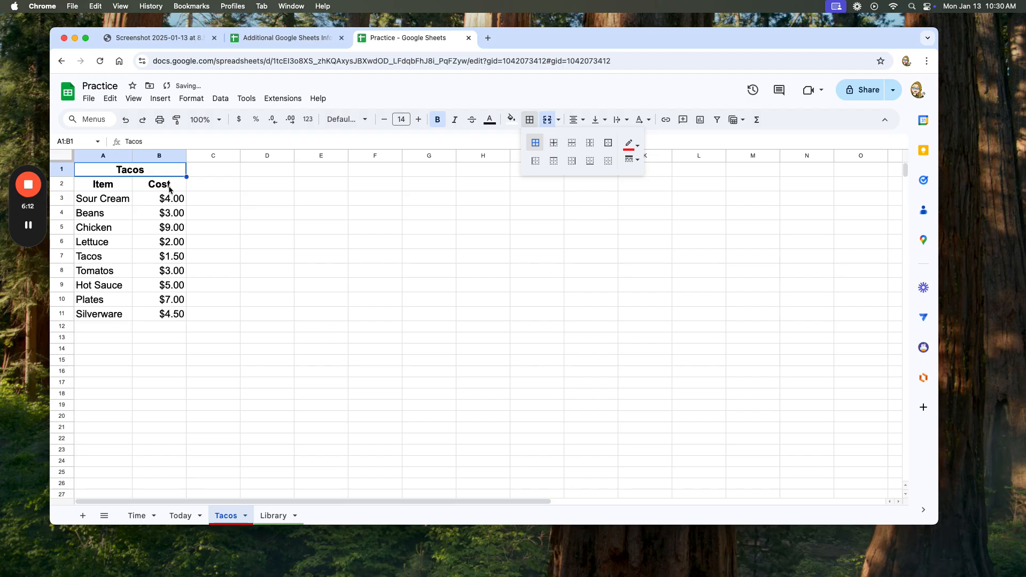
Set the line style of the Tacos title cell's red border to the thick solid line.
click(170, 190)
click(170, 175)
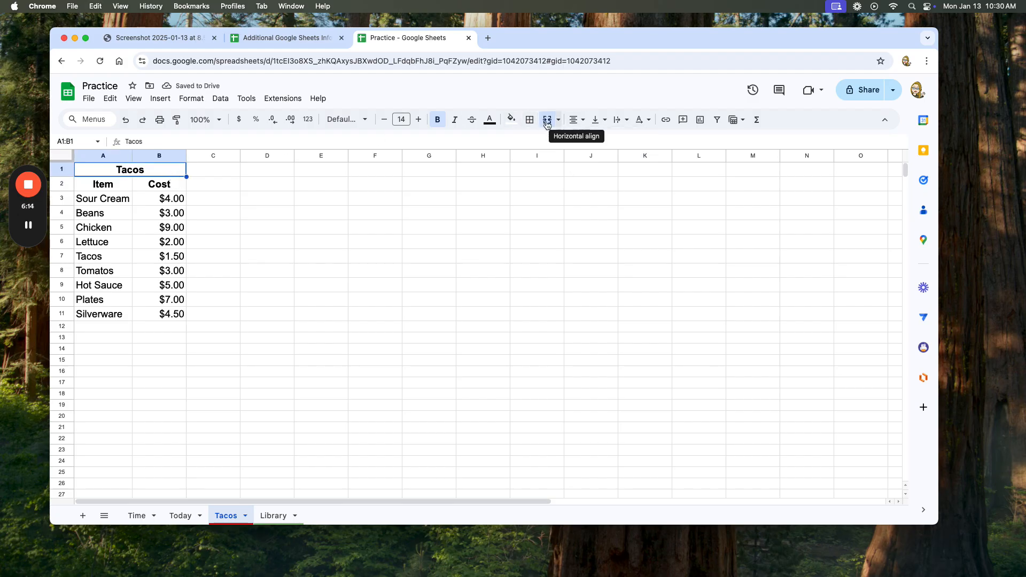
click(529, 121)
click(534, 145)
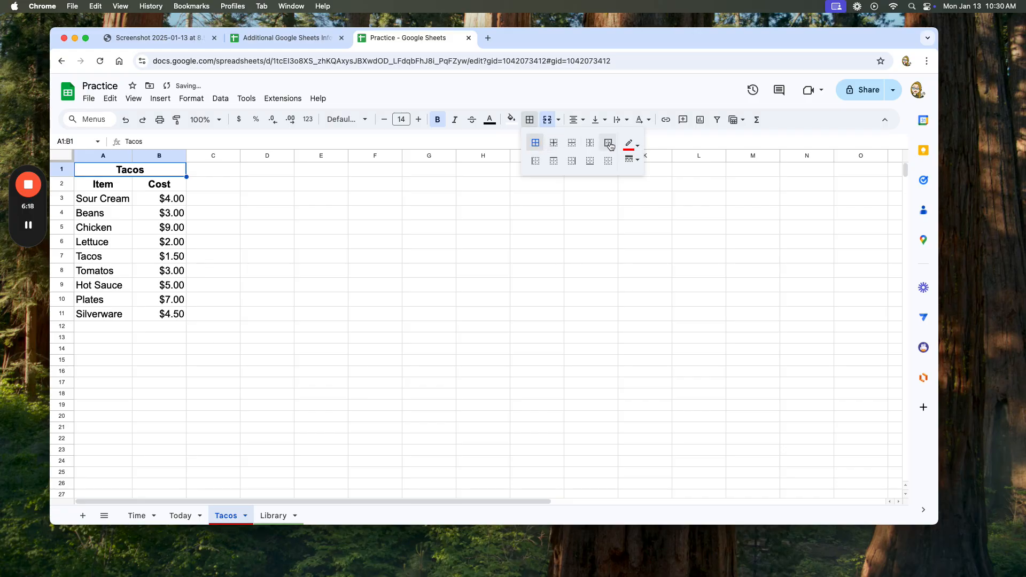
click(633, 162)
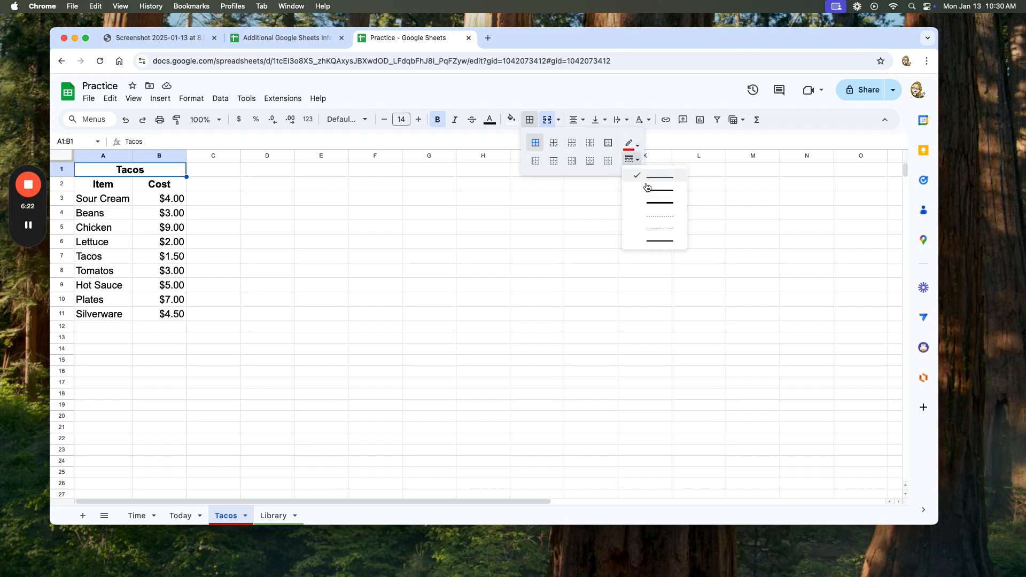
click(654, 203)
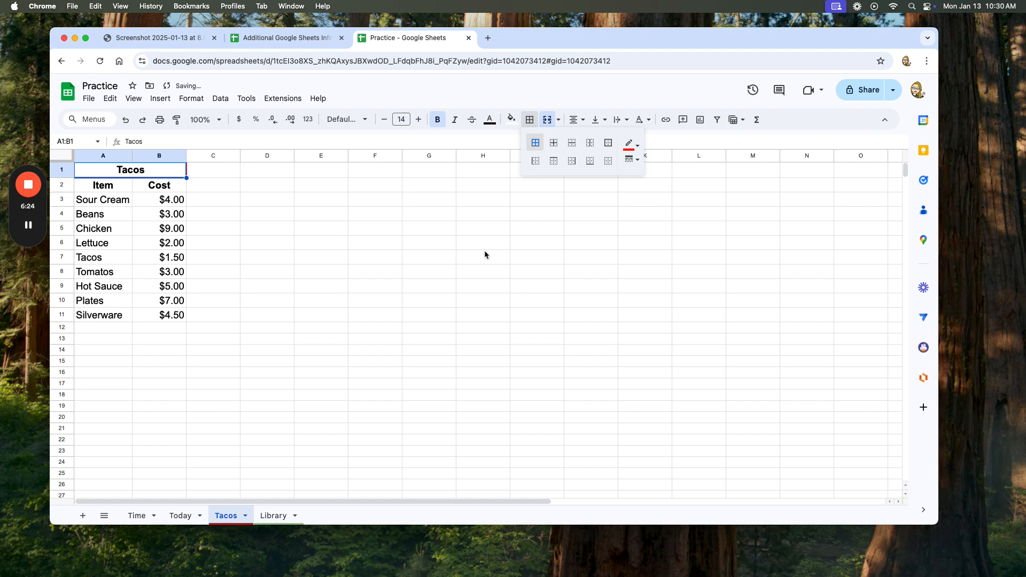
click(341, 230)
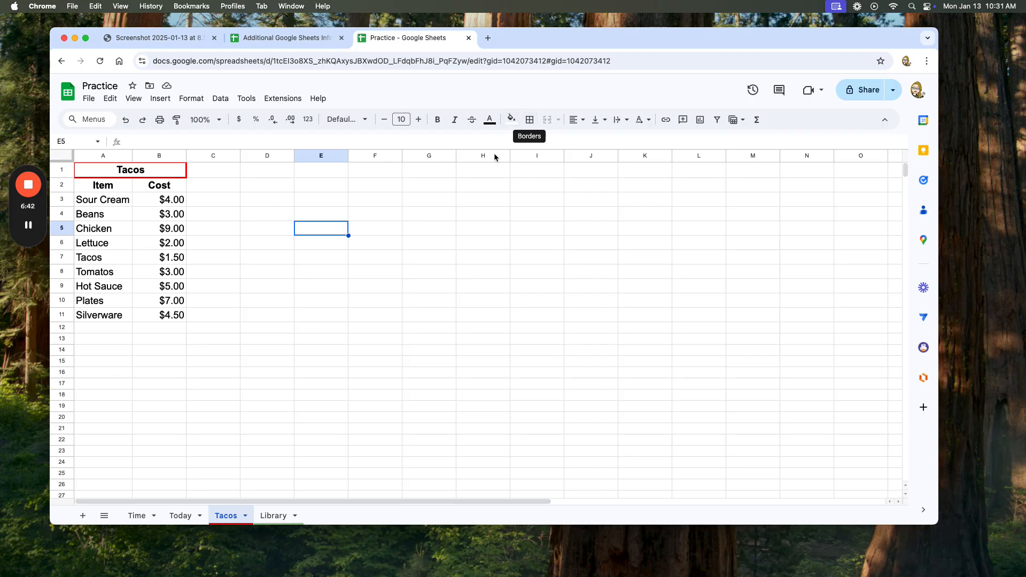
Switch to the Library sheet and write the formula =8+2 in cell A4.
click(279, 519)
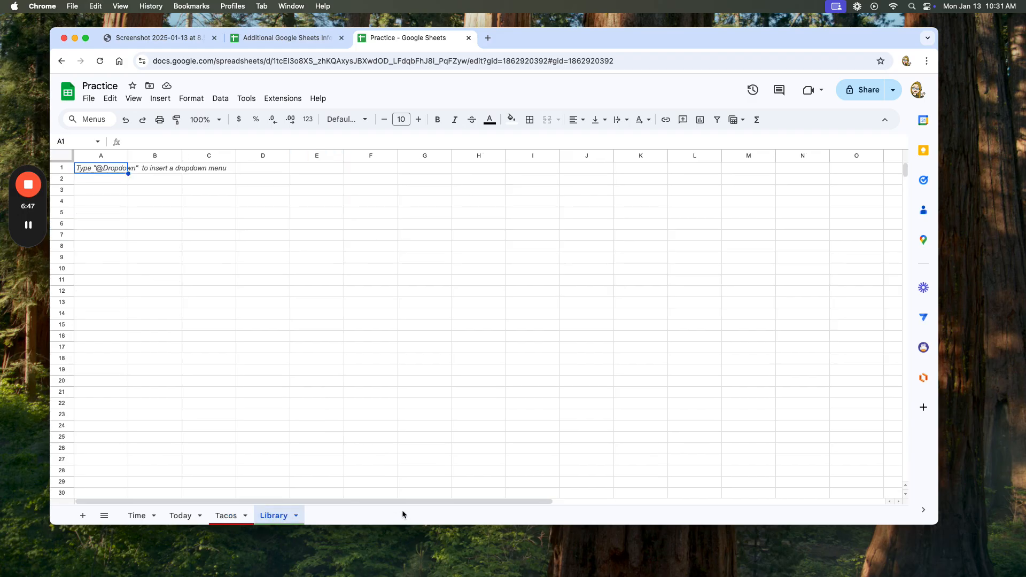
click(102, 203)
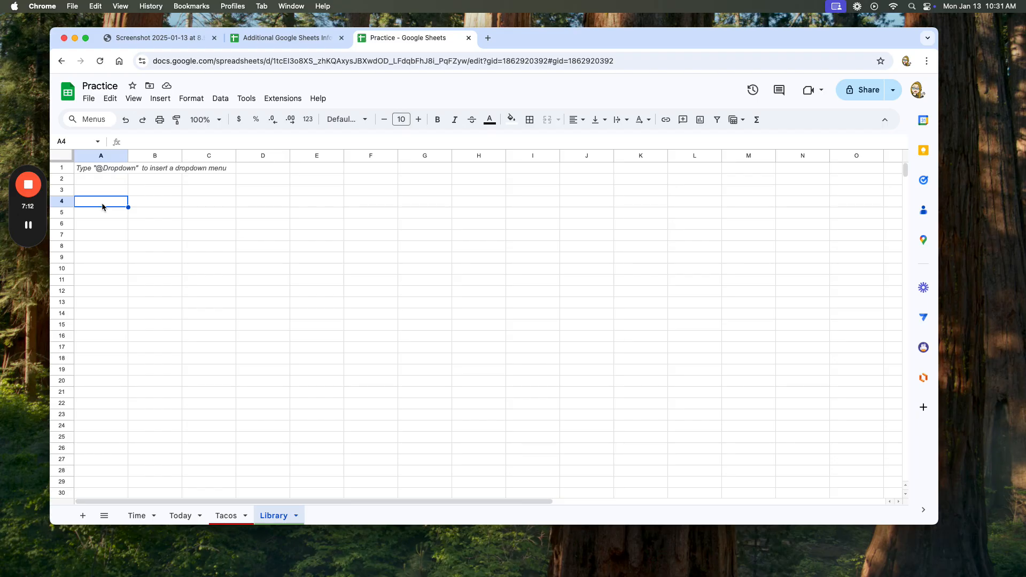
text(=)
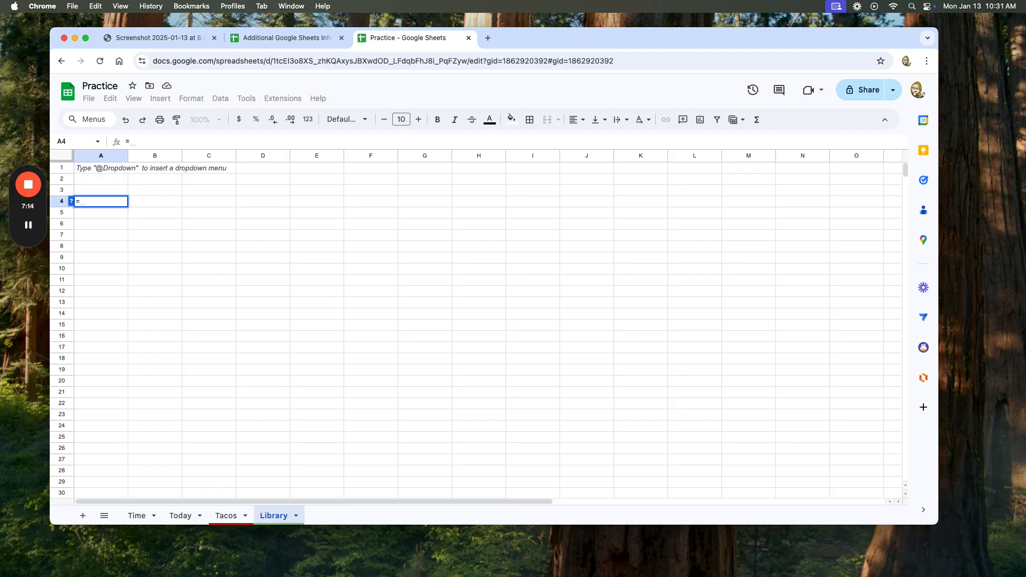
text(8)
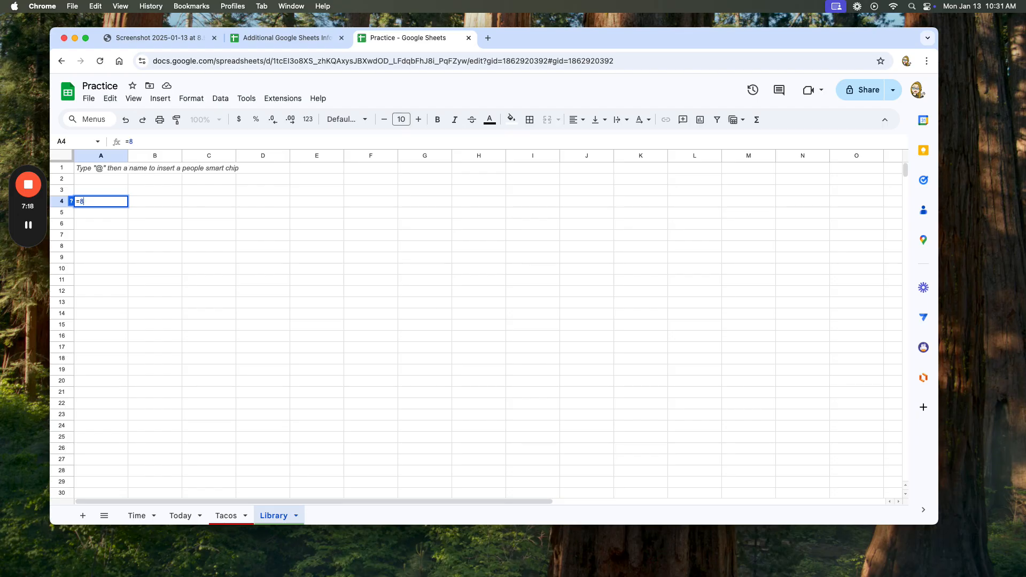
text(+)
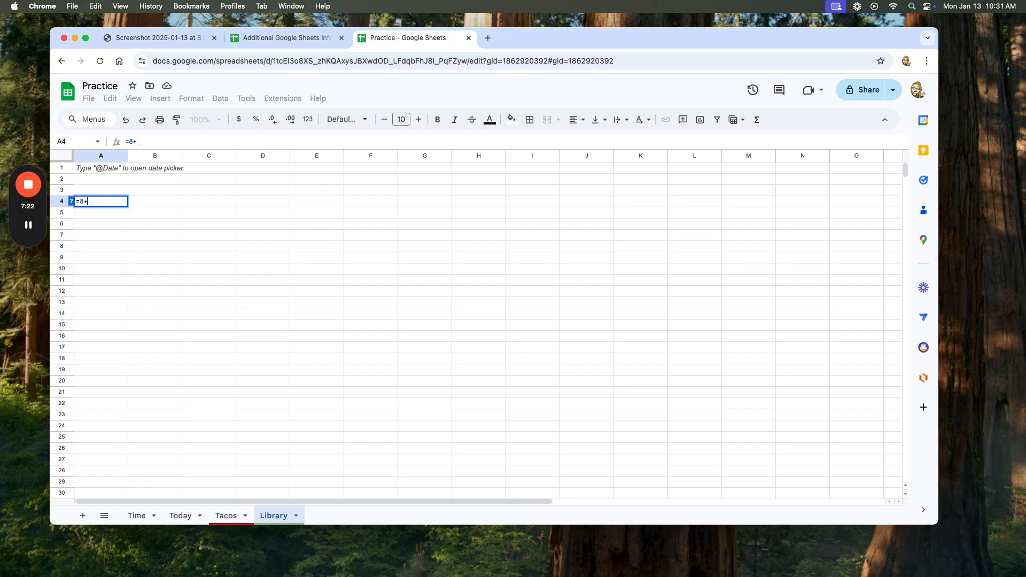
text(2)
Try to enlarge the formula text in A4 while it is still being edited, and commit the entry.
drag(106, 202, 63, 208)
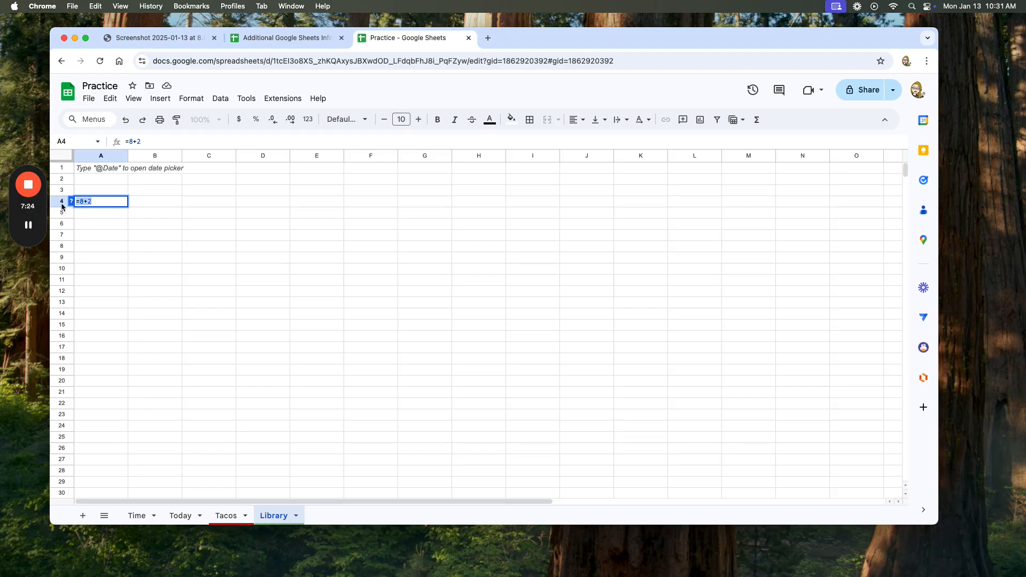
double_click(418, 119)
double_click(418, 120)
double_click(417, 119)
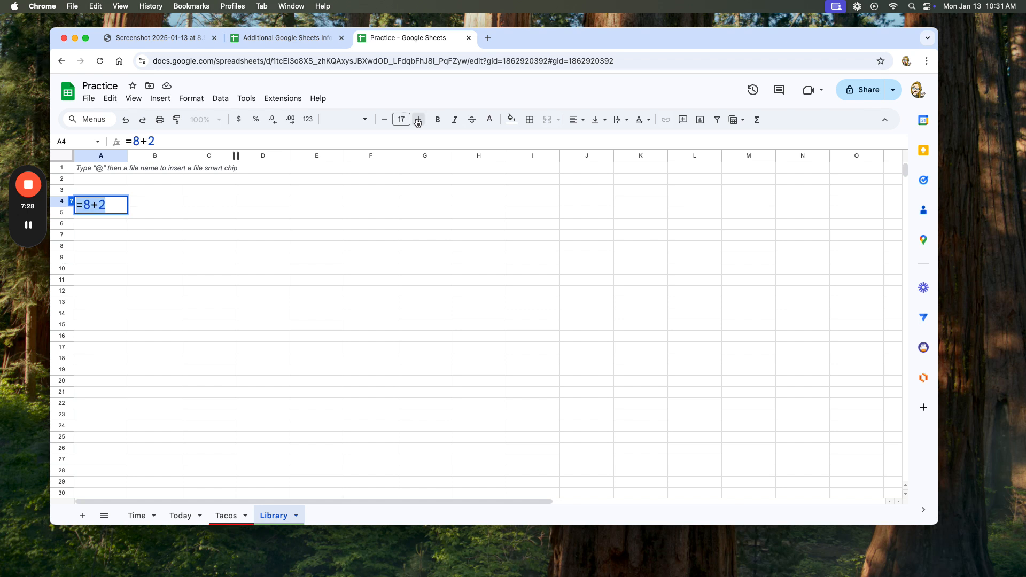
double_click(417, 120)
click(417, 120)
click(187, 223)
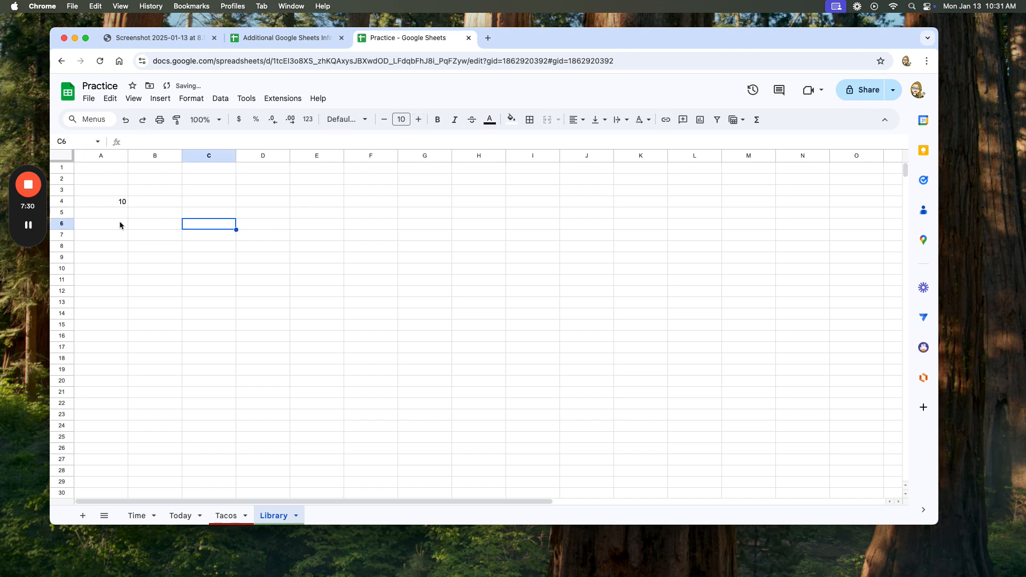
Set the font size of cell A4 in the Library sheet to 19.
click(115, 204)
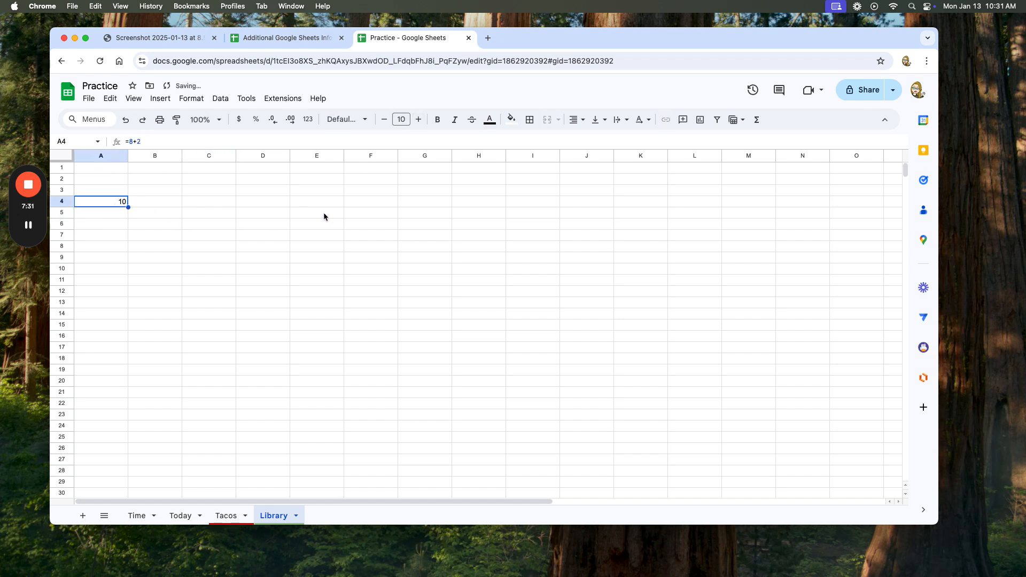
double_click(417, 119)
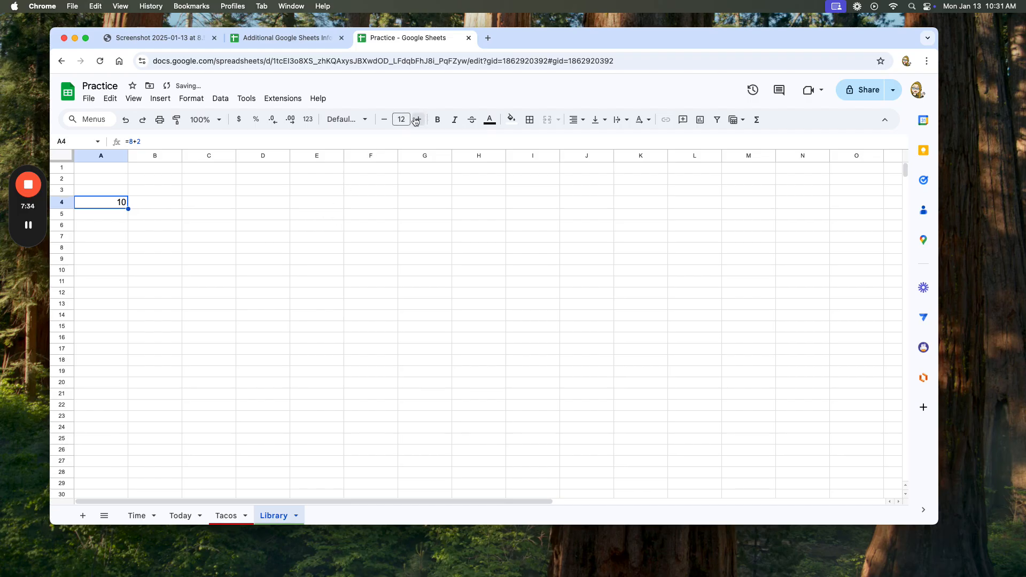
double_click(416, 120)
double_click(417, 121)
triple_click(418, 121)
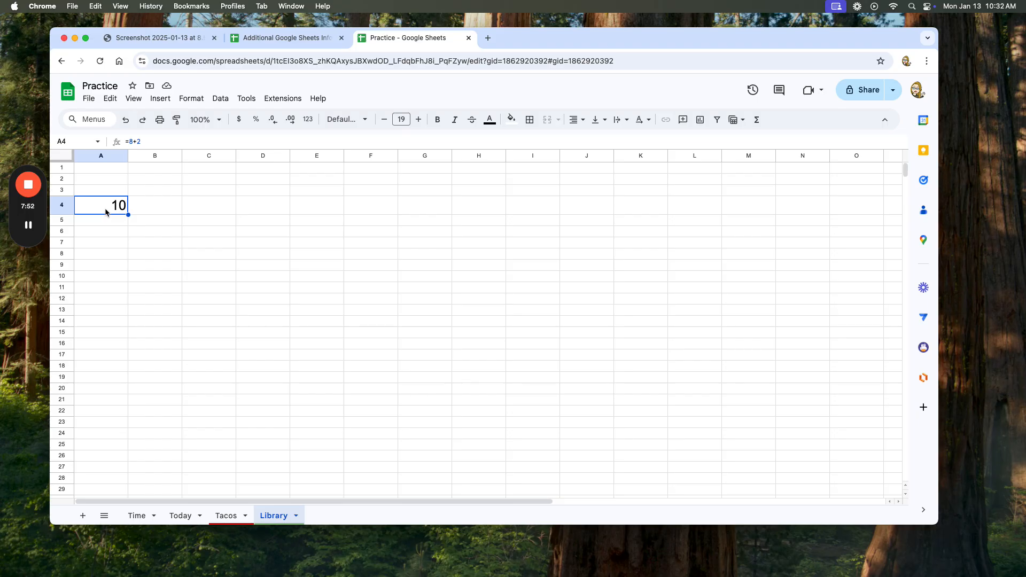
text(9)
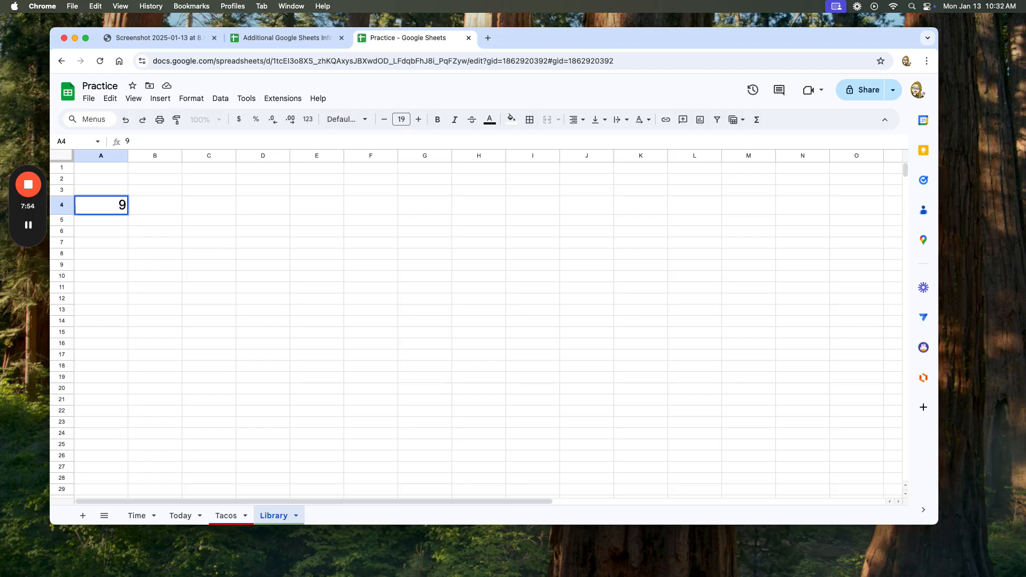
text(-1)
click(107, 205)
text(=)
click(113, 221)
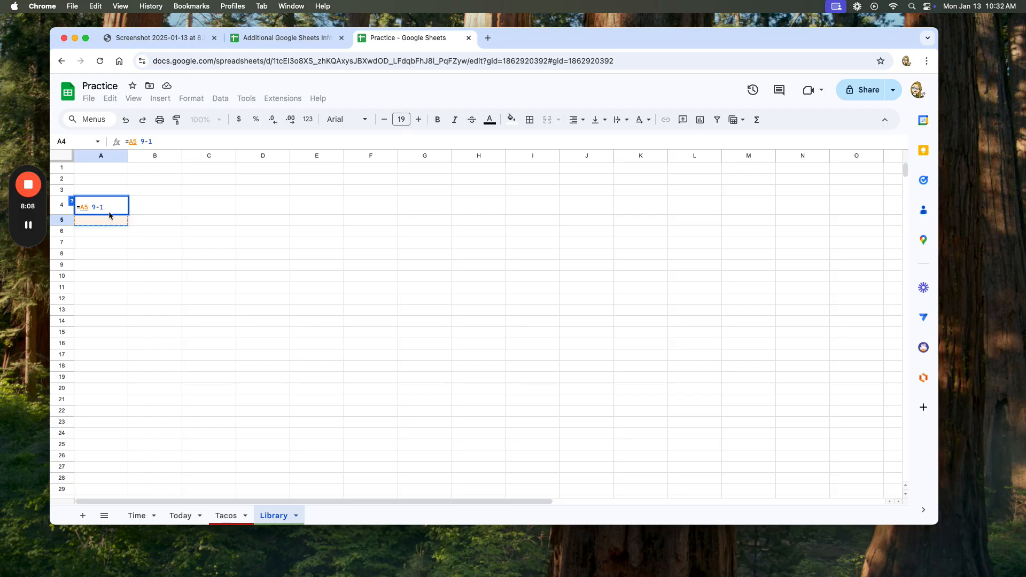
click(109, 207)
key(super+a)
key(BackSpace)
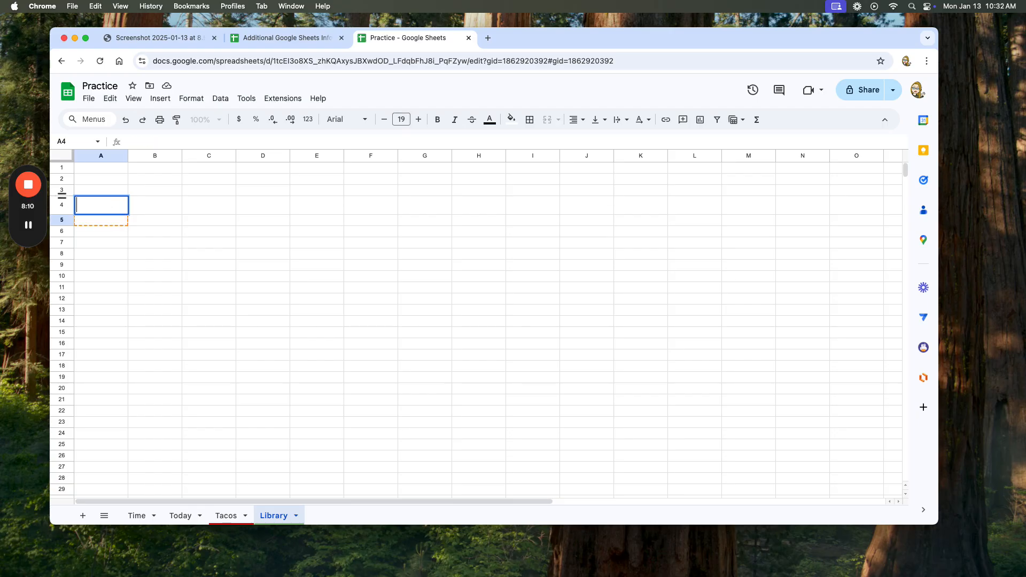
Enter the subtraction formula =9-1 in cell A4 and select the cell to show its formula.
text(=)
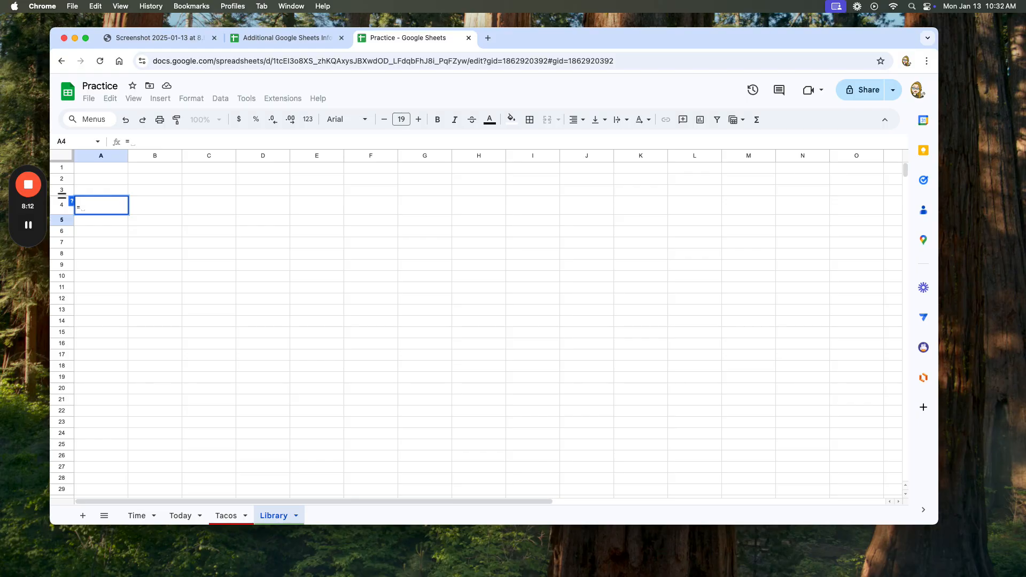
text(9-1)
key(Return)
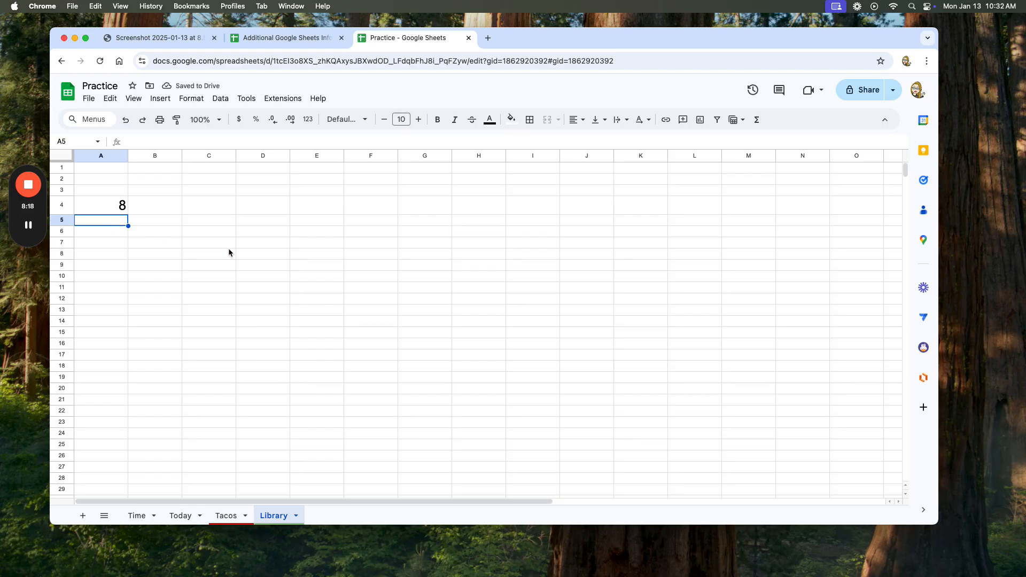
click(114, 204)
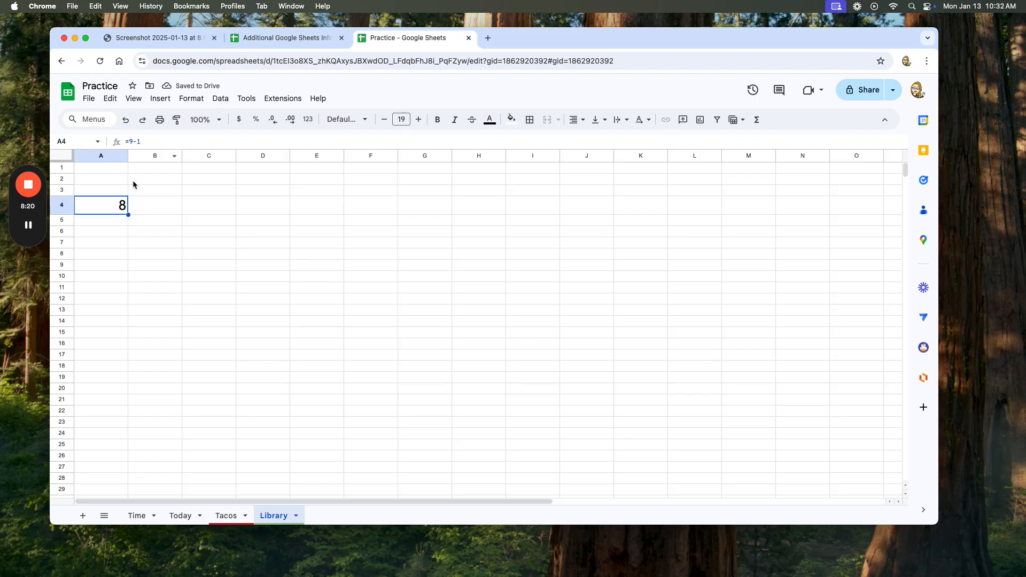
Enter the multiplication formula =7*2 in cell A4 of the Library sheet and select the cell to show its formula.
click(112, 224)
click(113, 207)
text(=)
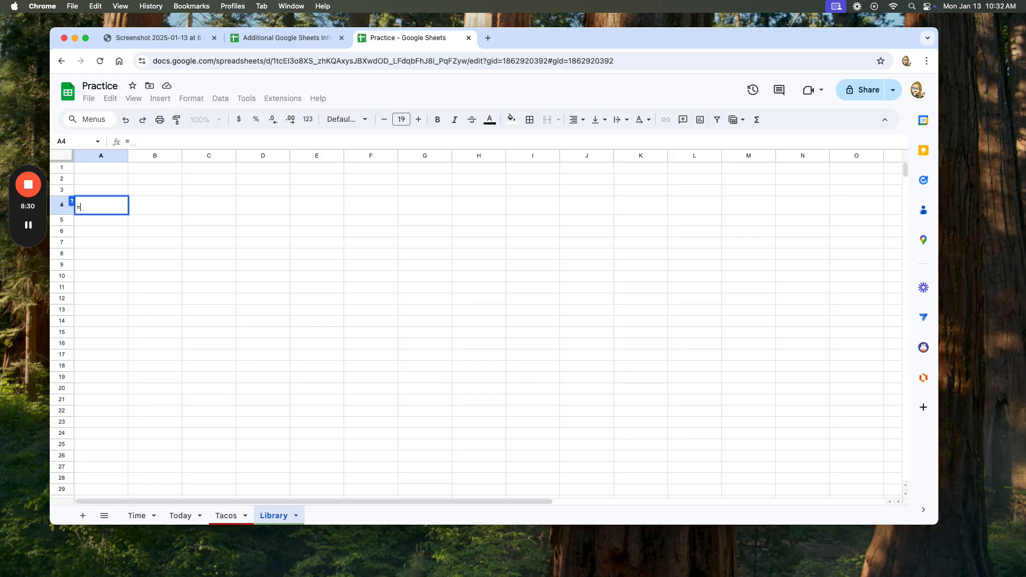
text(7)
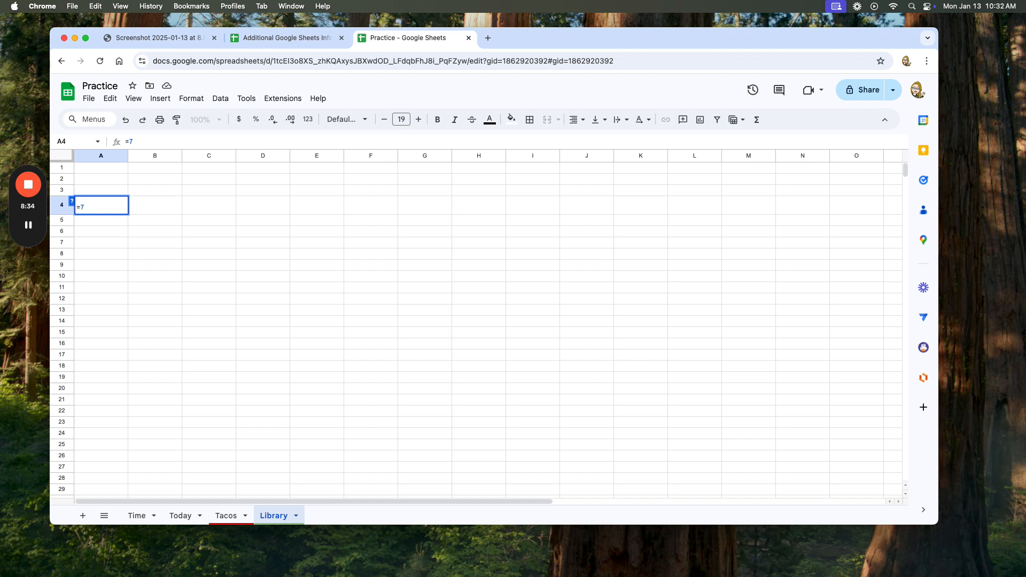
text(*)
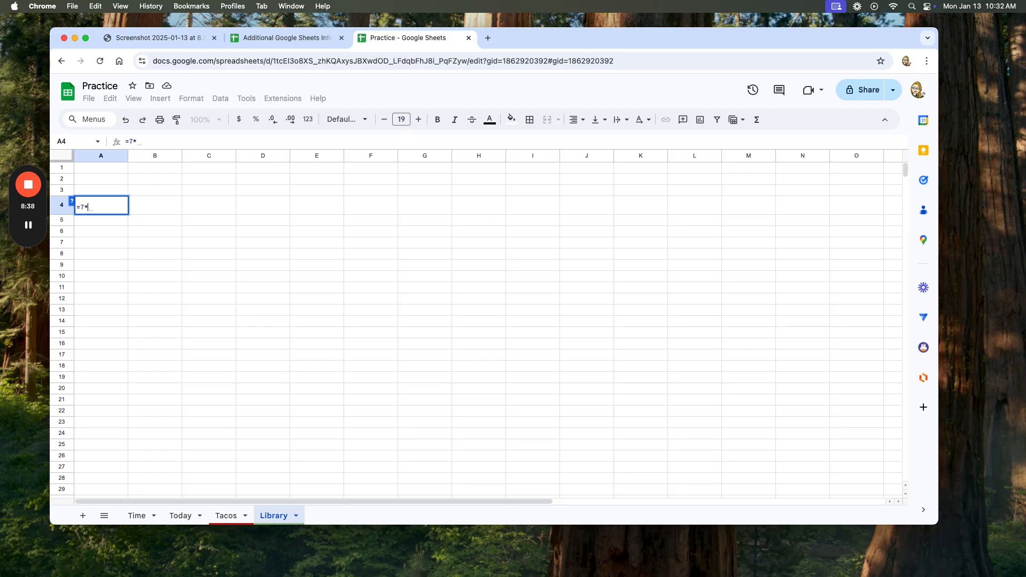
text(2)
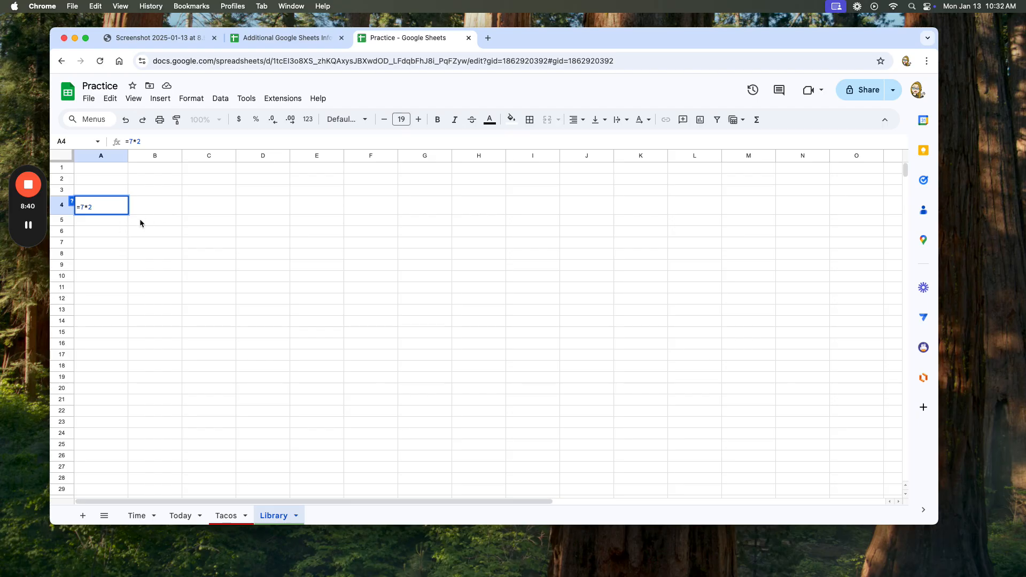
key(Return)
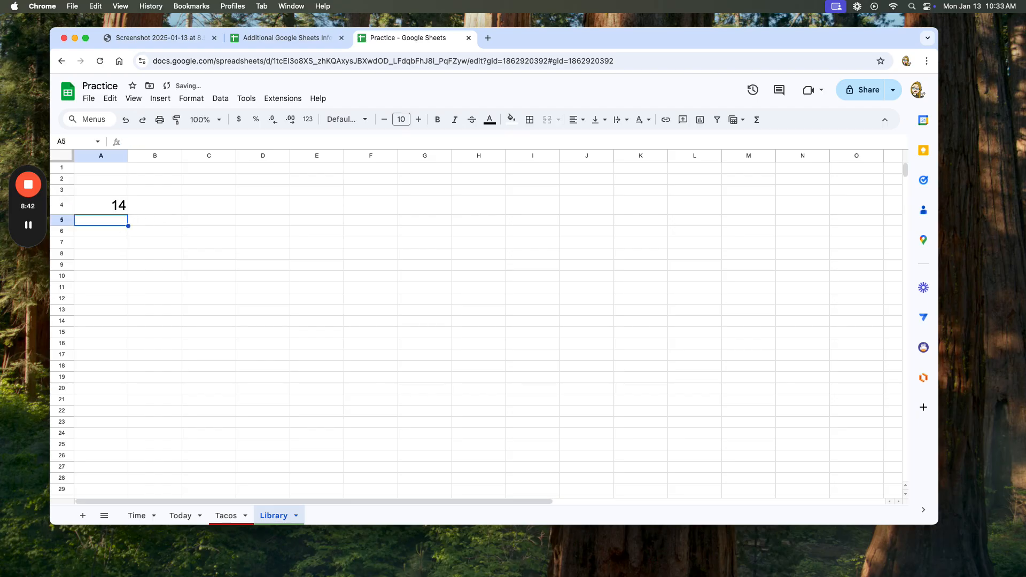
click(112, 209)
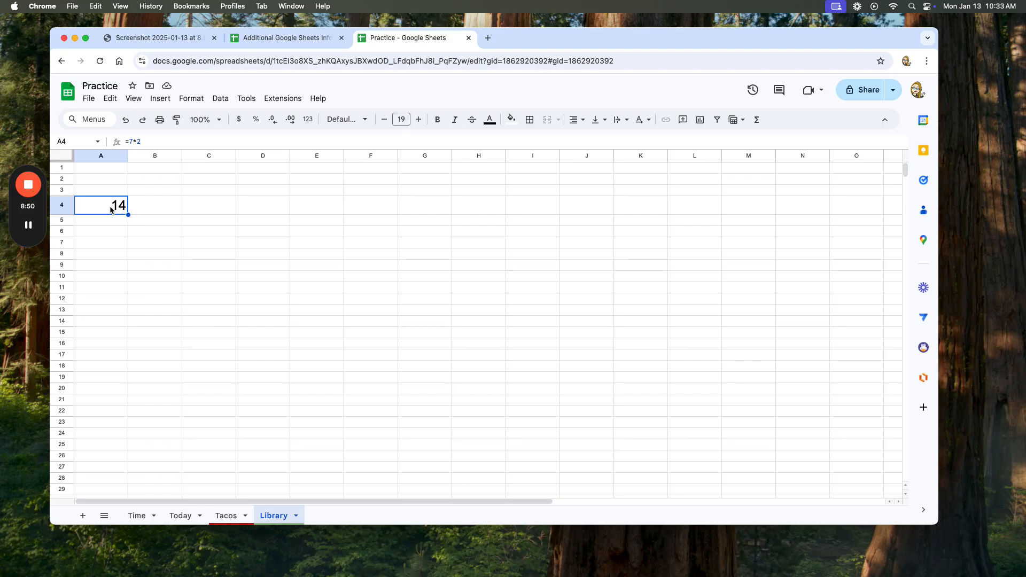
Replace the content of cell A4 with the division formula =4/2 and select the cell to show its formula.
text(4)
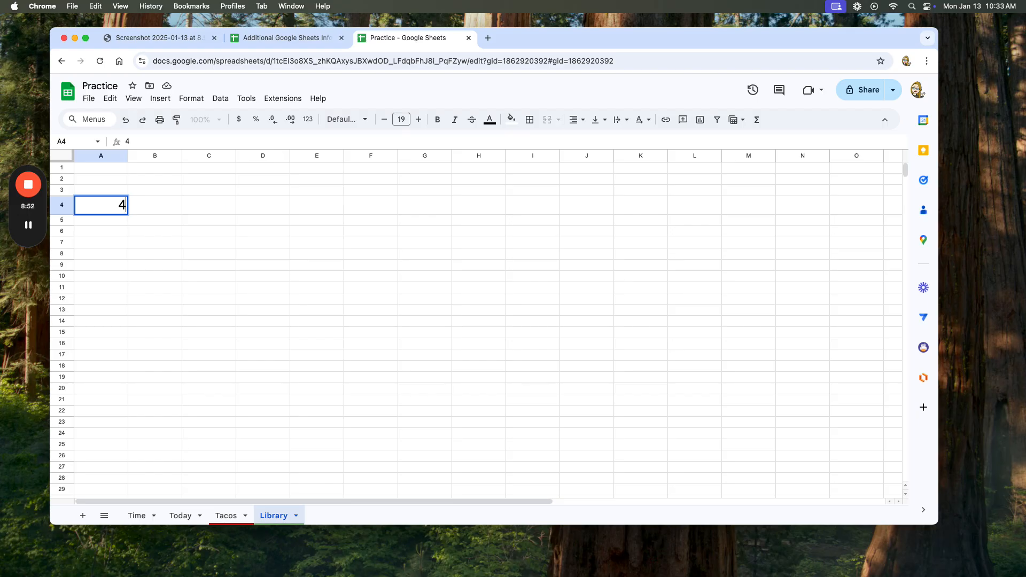
key(BackSpace)
text(=4/)
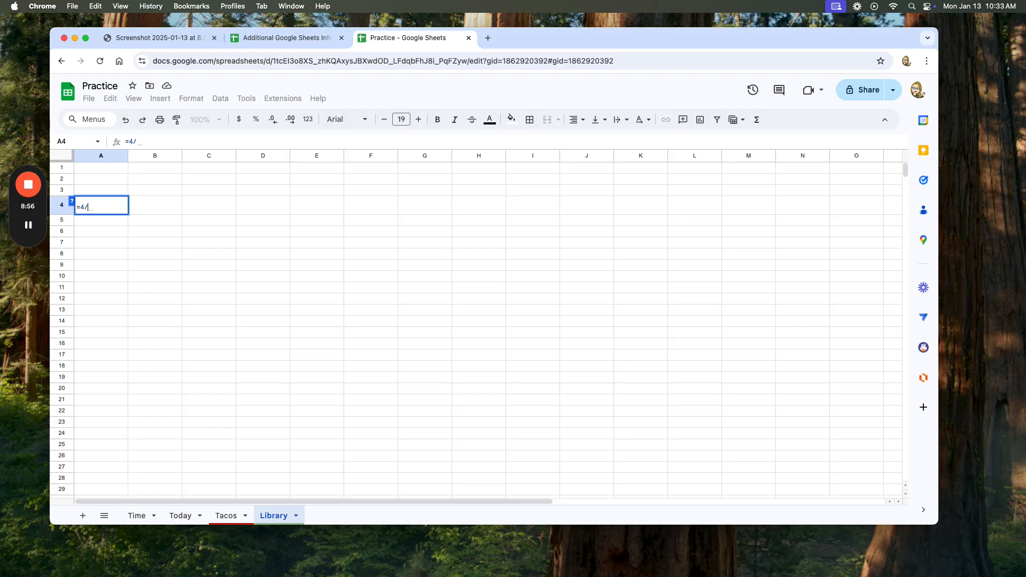
text(2)
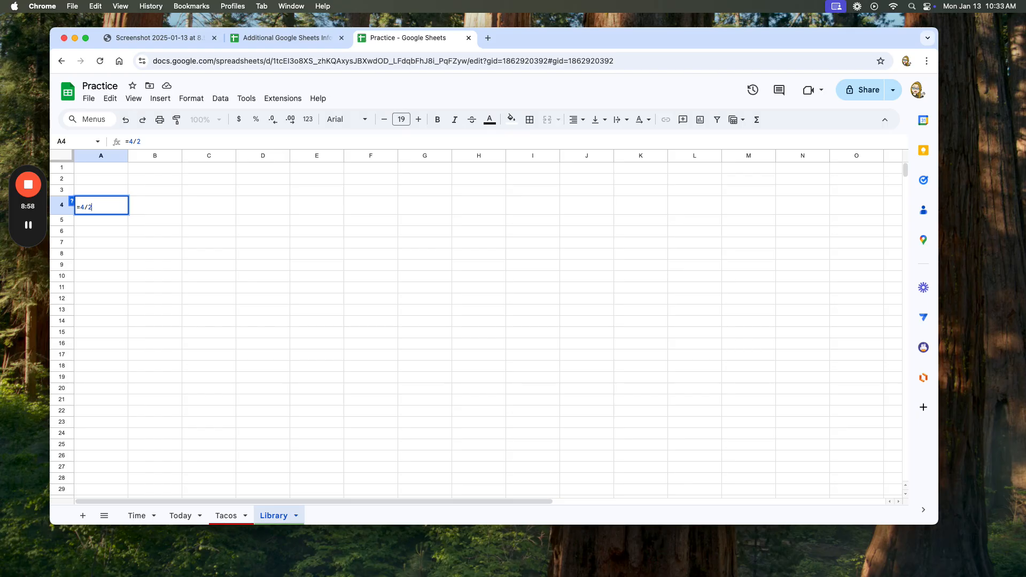
key(Return)
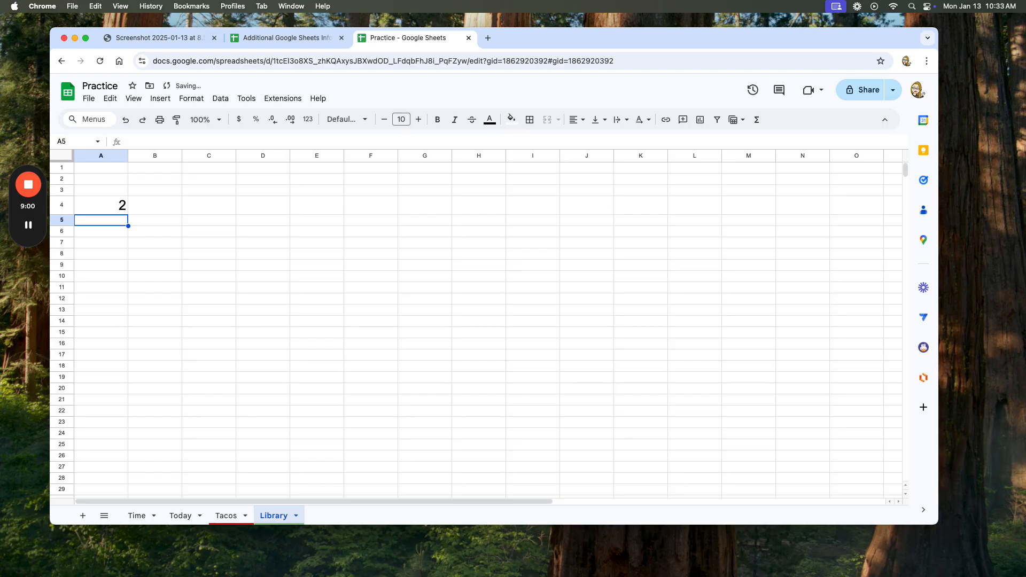
click(107, 203)
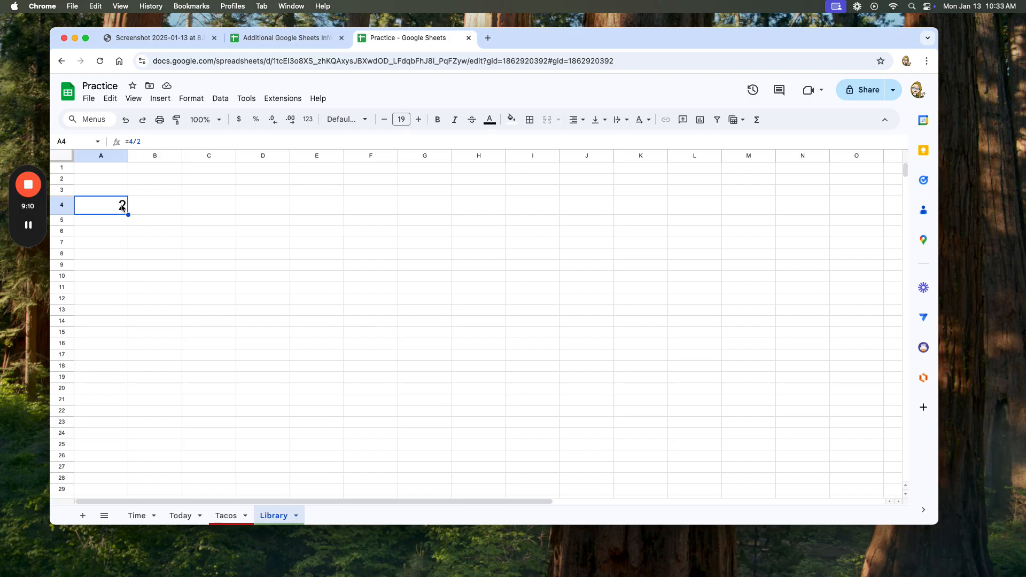
Clear cell A4, enter the cell-reference formula =B4-C4 in it, and reselect the cell.
key(Delete)
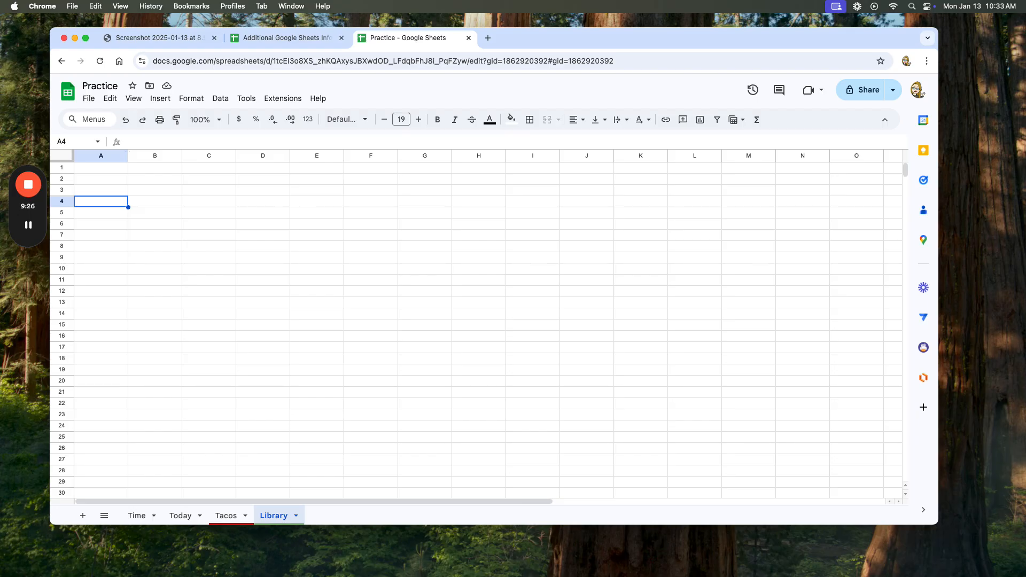
text(=)
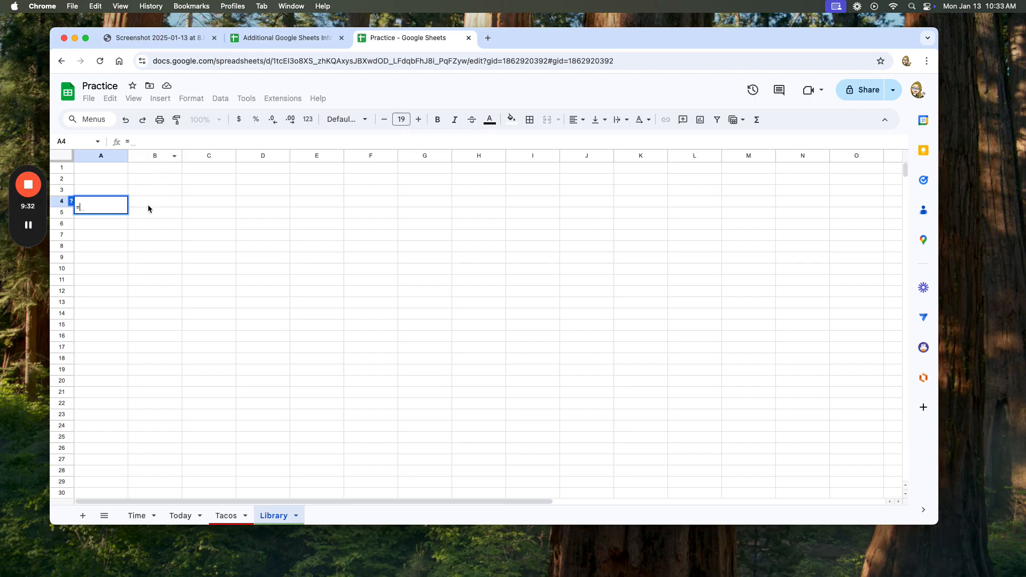
text(B)
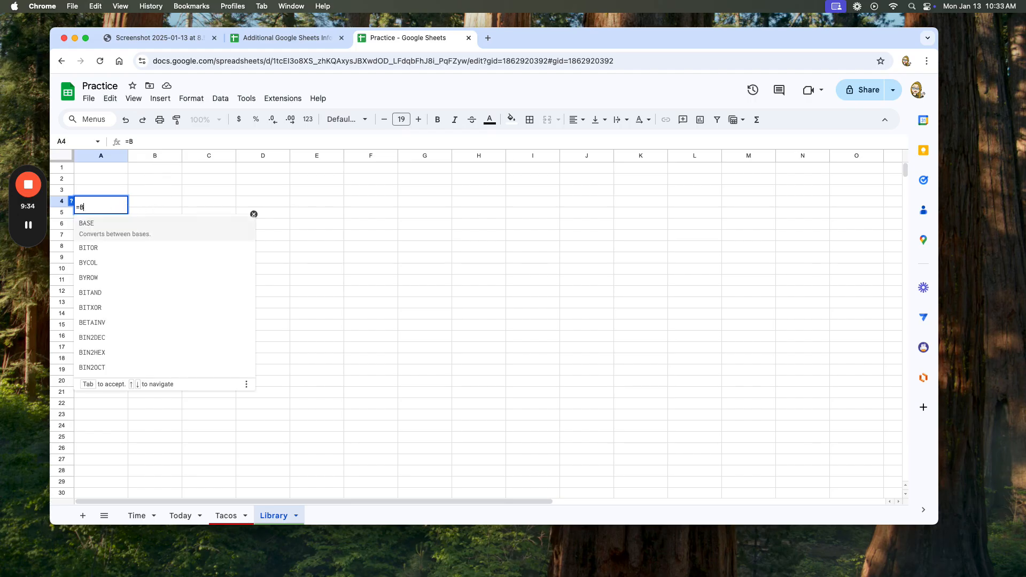
text(43)
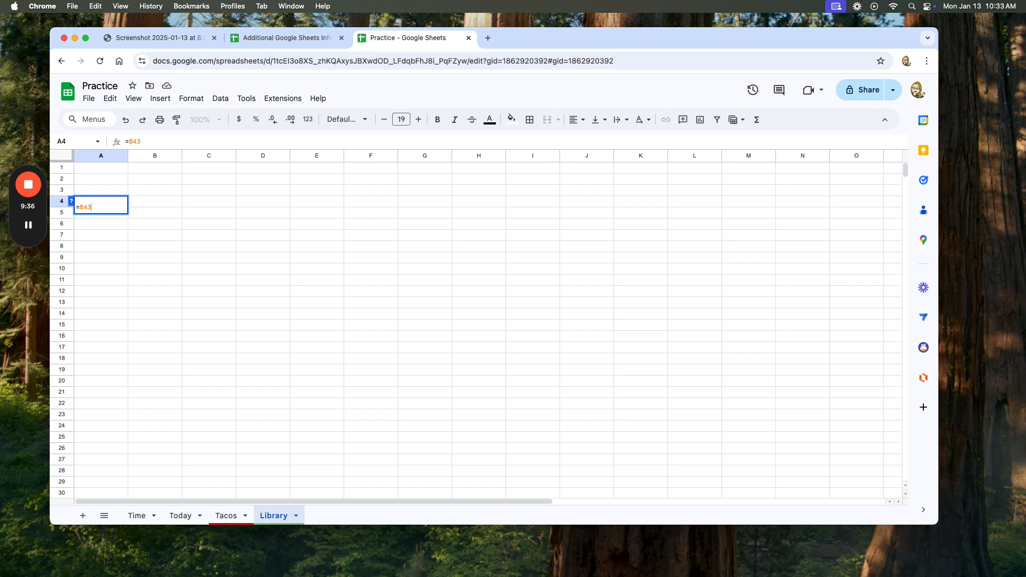
key(BackSpace)
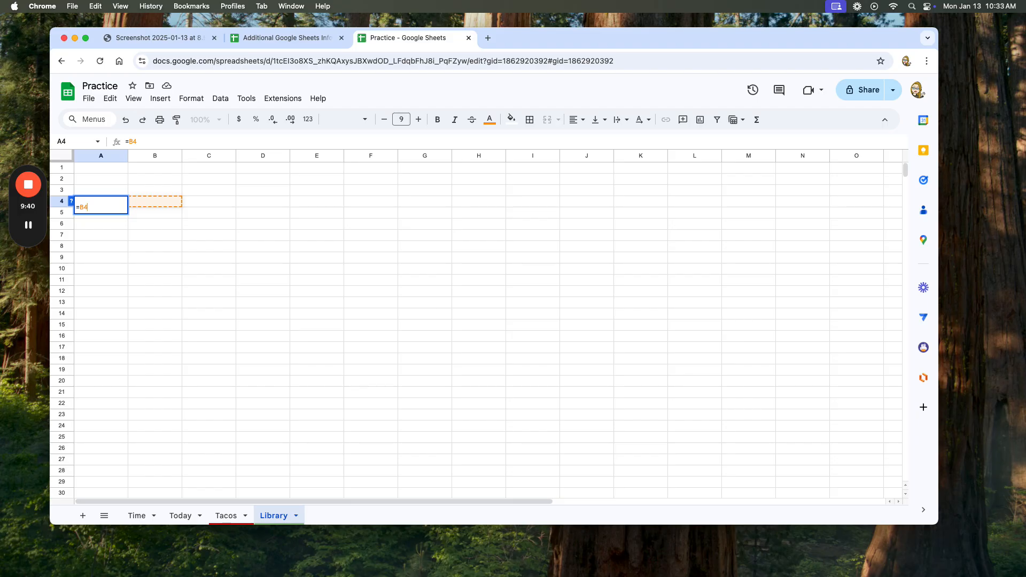
text(-)
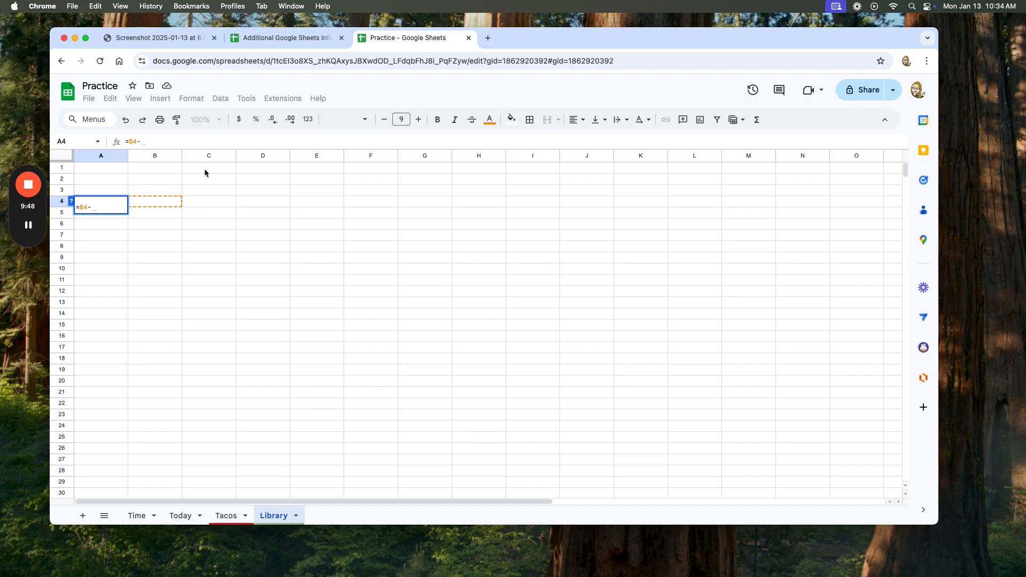
text(C4)
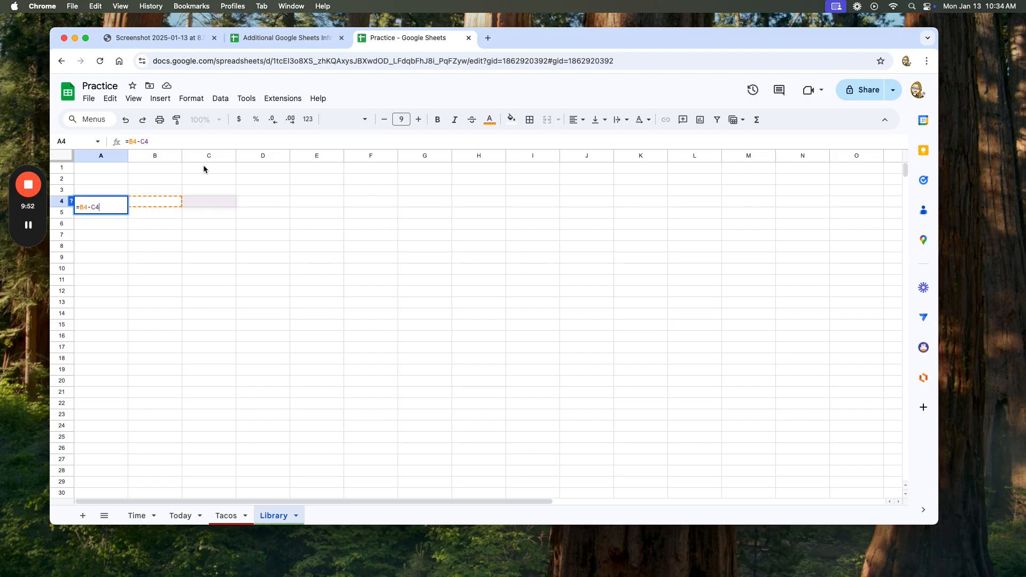
key(Return)
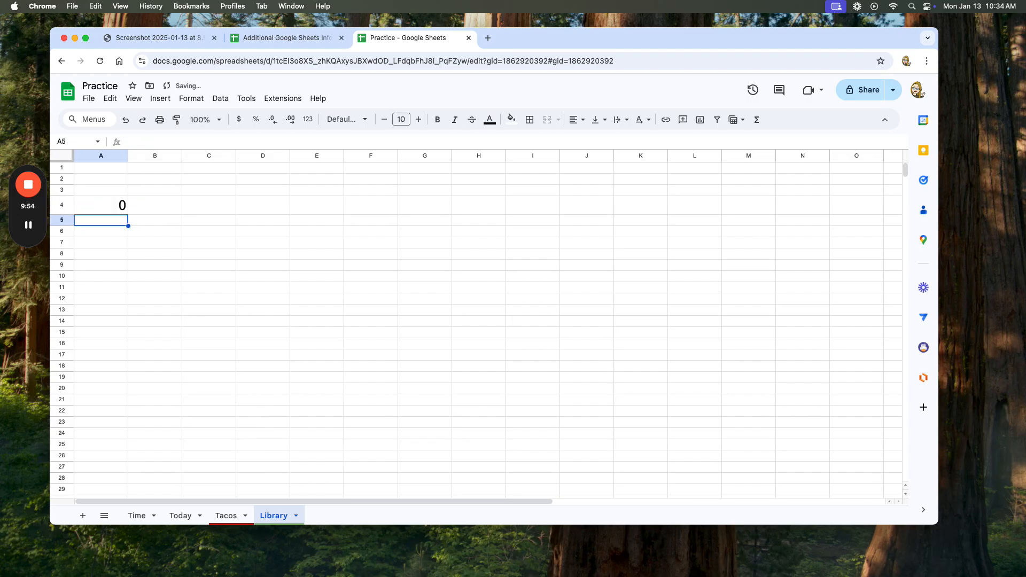
click(117, 206)
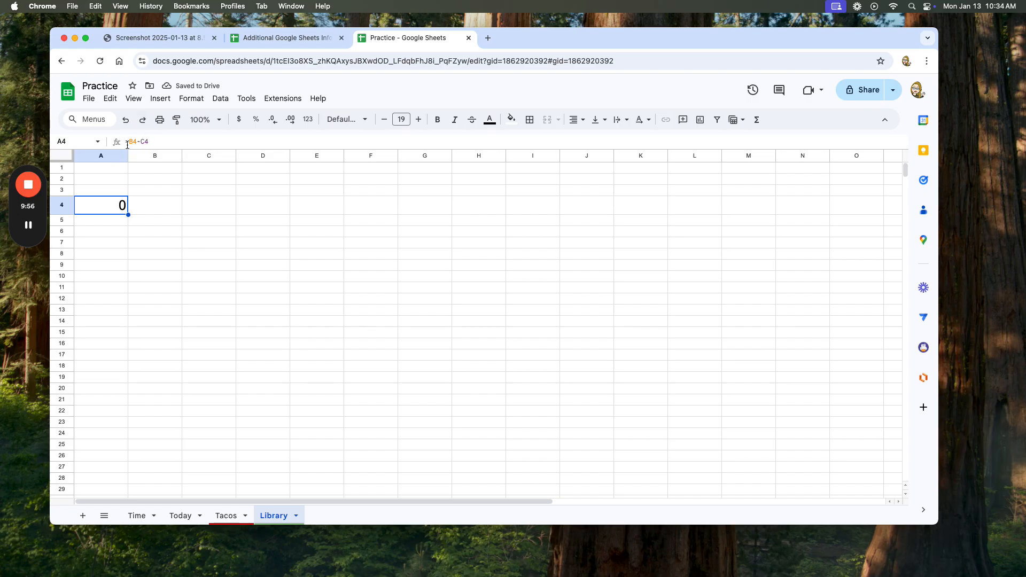
Enter 8 in cell B4 and 3 in cell C4, and select A4 to view its formula.
click(152, 206)
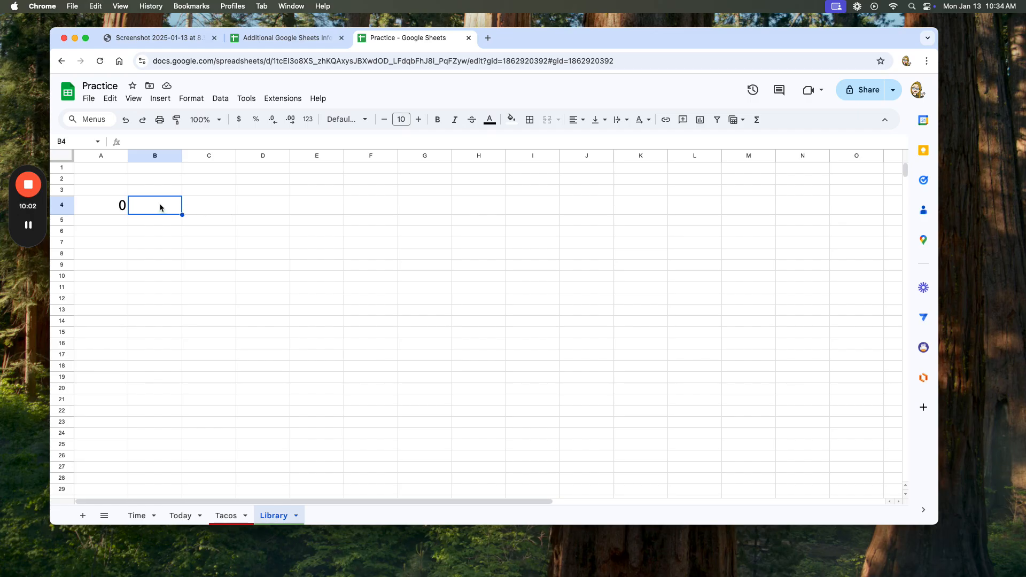
text(8)
click(203, 211)
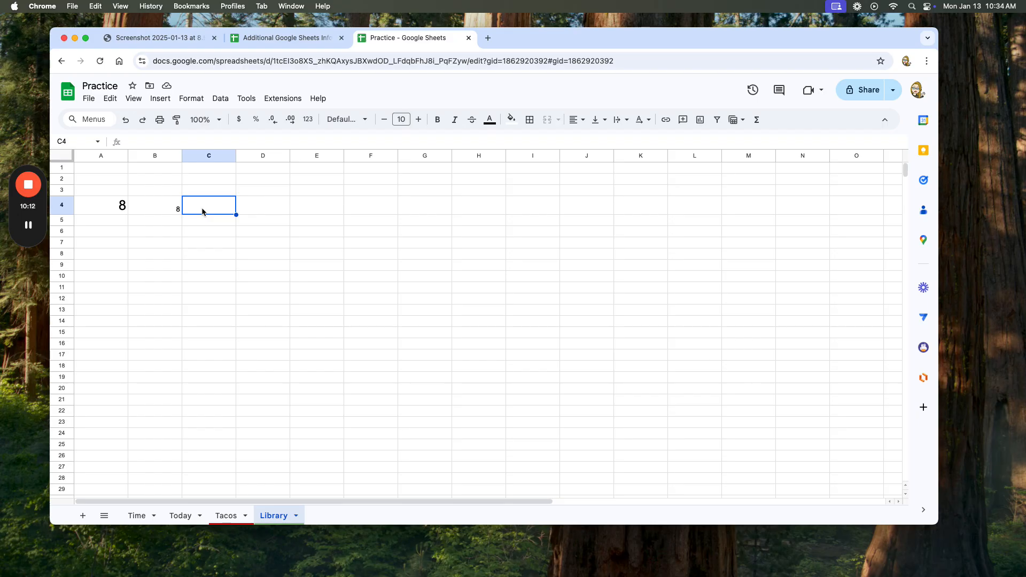
text(3)
key(Return)
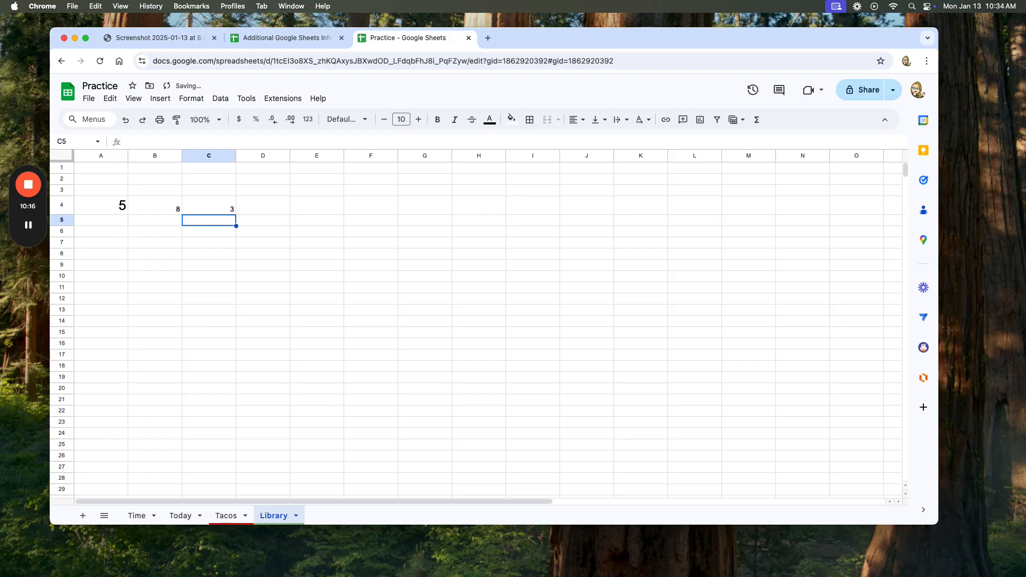
click(116, 209)
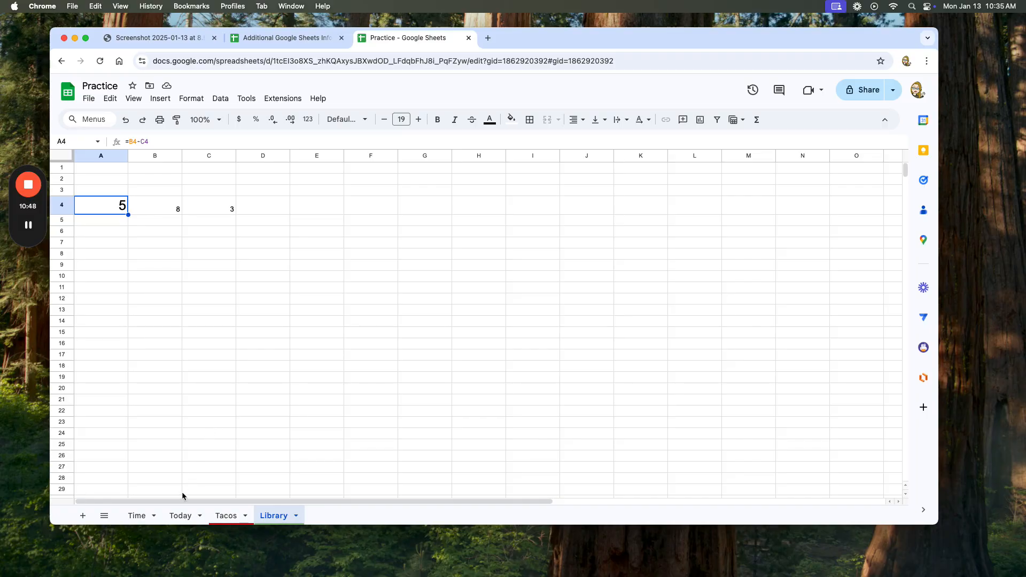
Preview the print settings for the Time sheet and close them without printing.
click(136, 516)
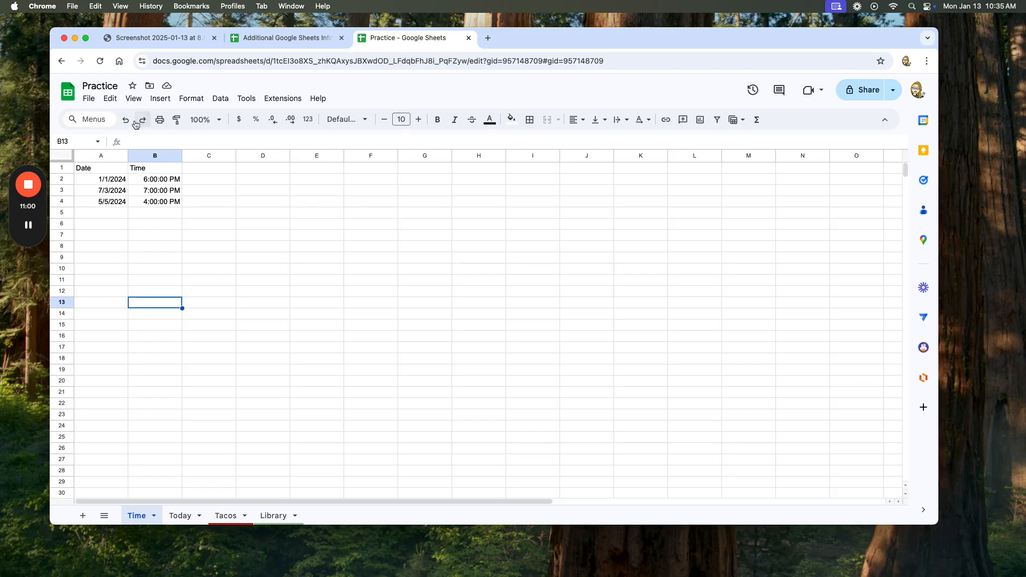
click(160, 120)
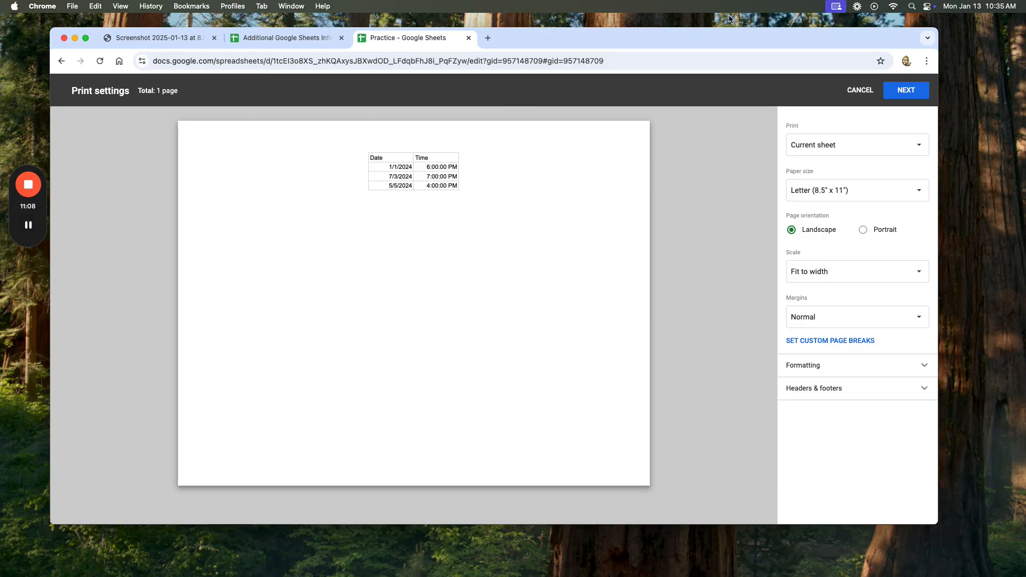
click(864, 90)
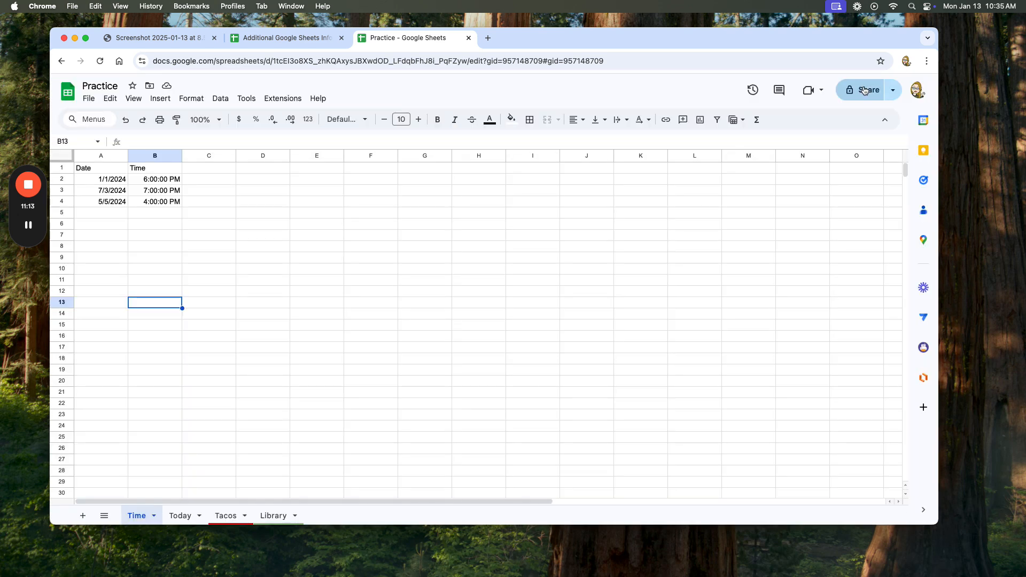
Select the date cells A1:A4 in the Time sheet, open the print settings, and leave them without printing.
click(111, 170)
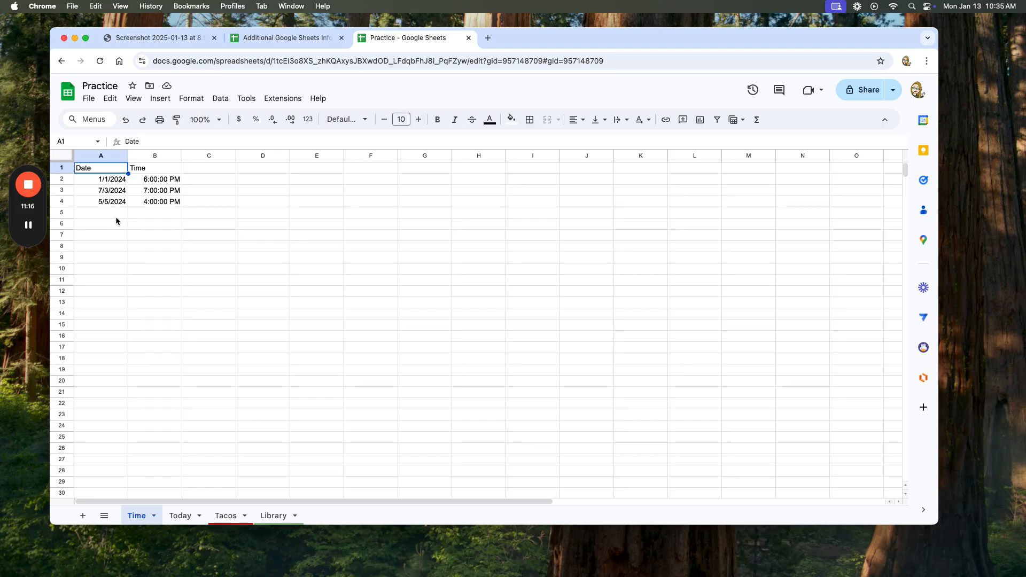
shift+click(114, 205)
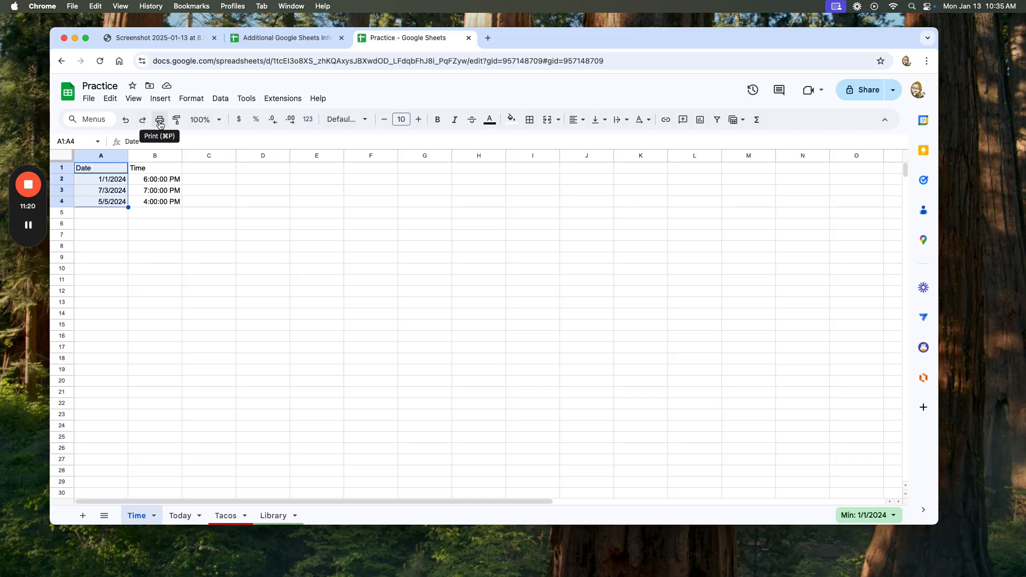
click(88, 99)
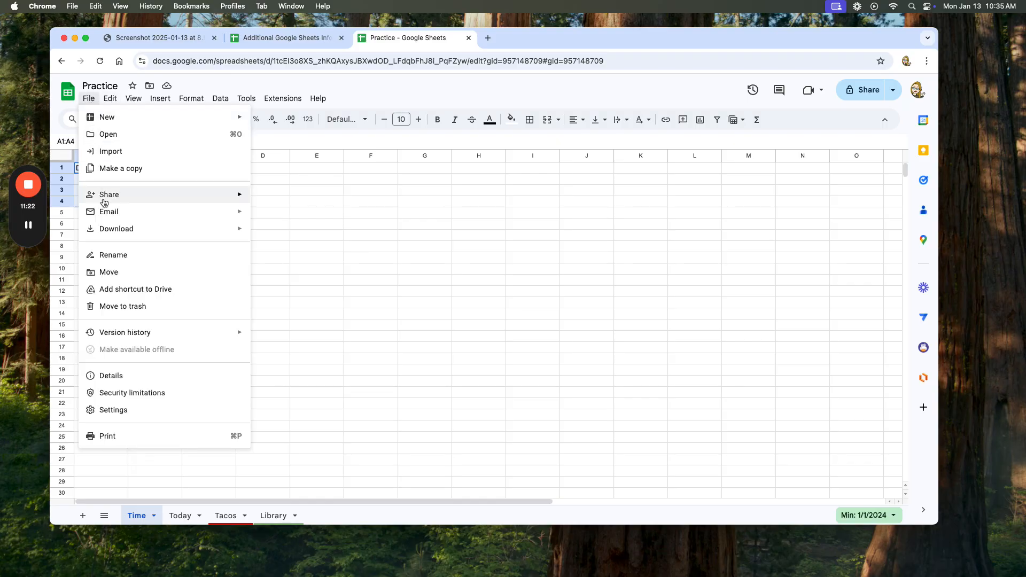
click(107, 436)
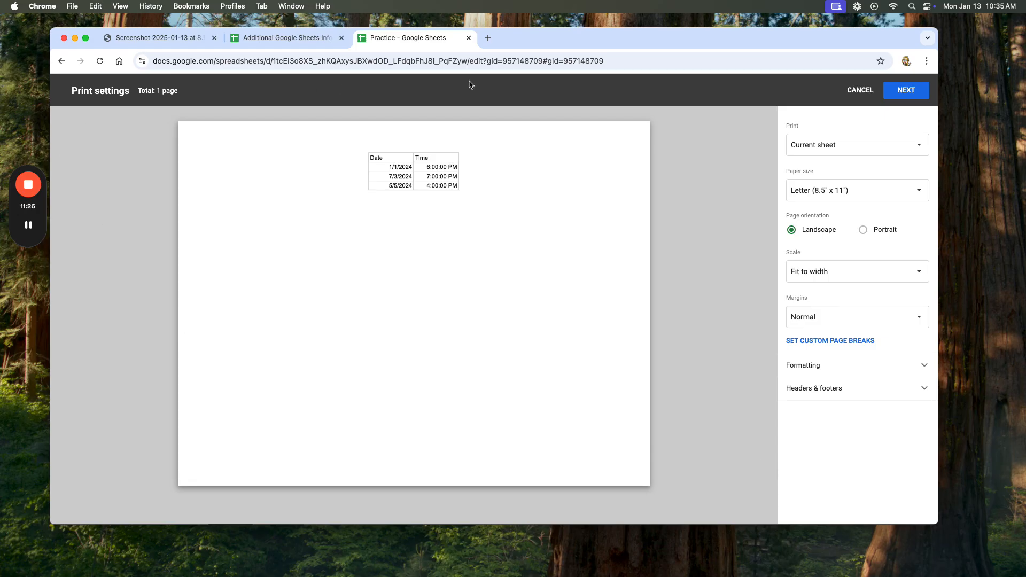
click(59, 61)
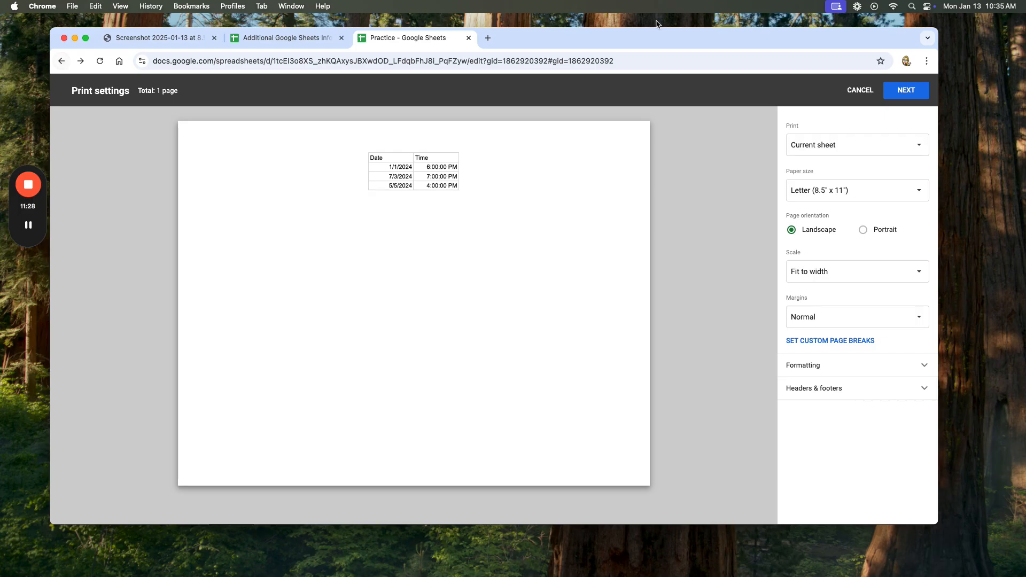
click(860, 90)
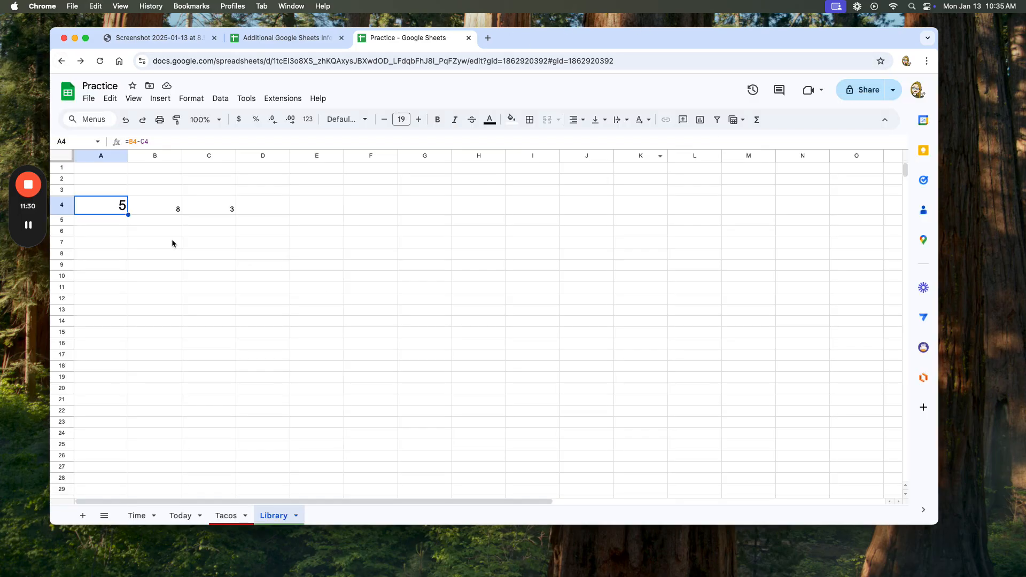
Select the date and time cells A1:B4 in the Time sheet and open the print settings.
click(137, 515)
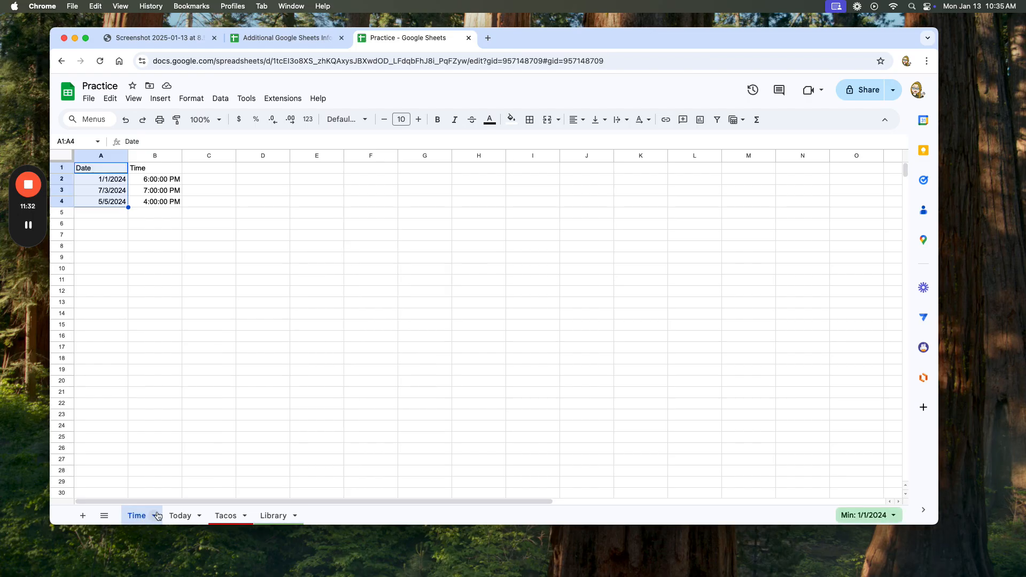
click(117, 229)
click(106, 170)
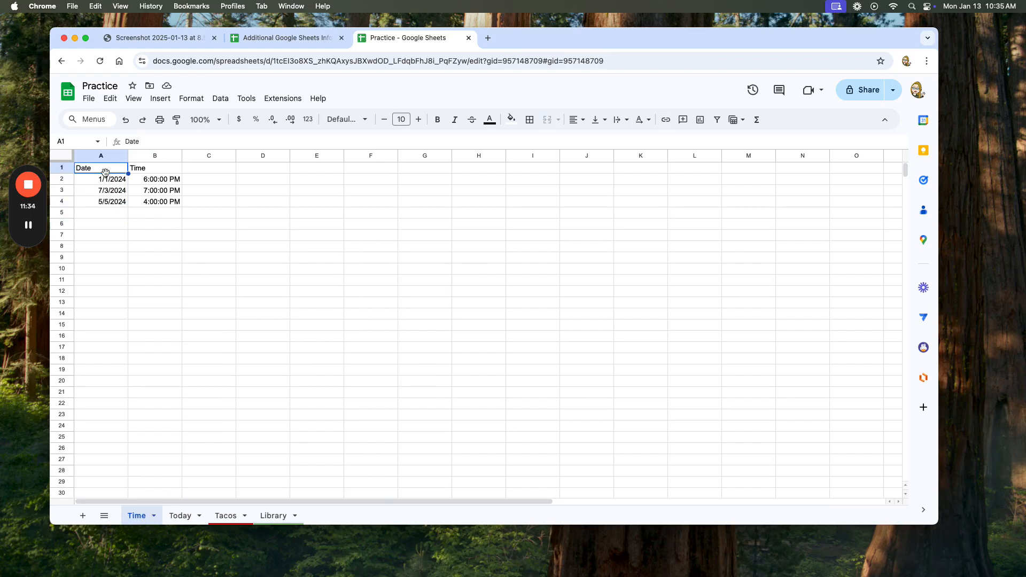
shift+click(162, 204)
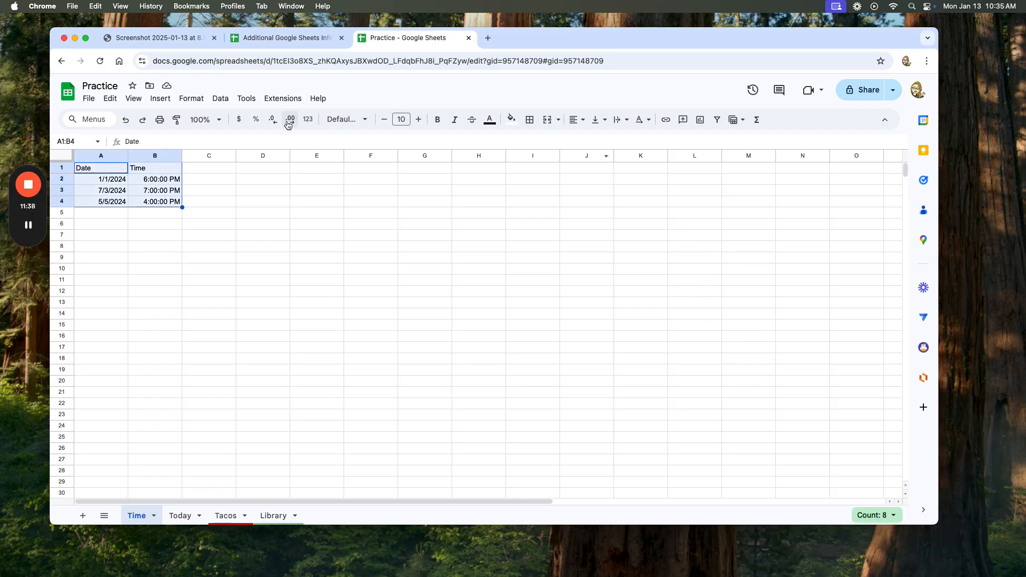
click(160, 122)
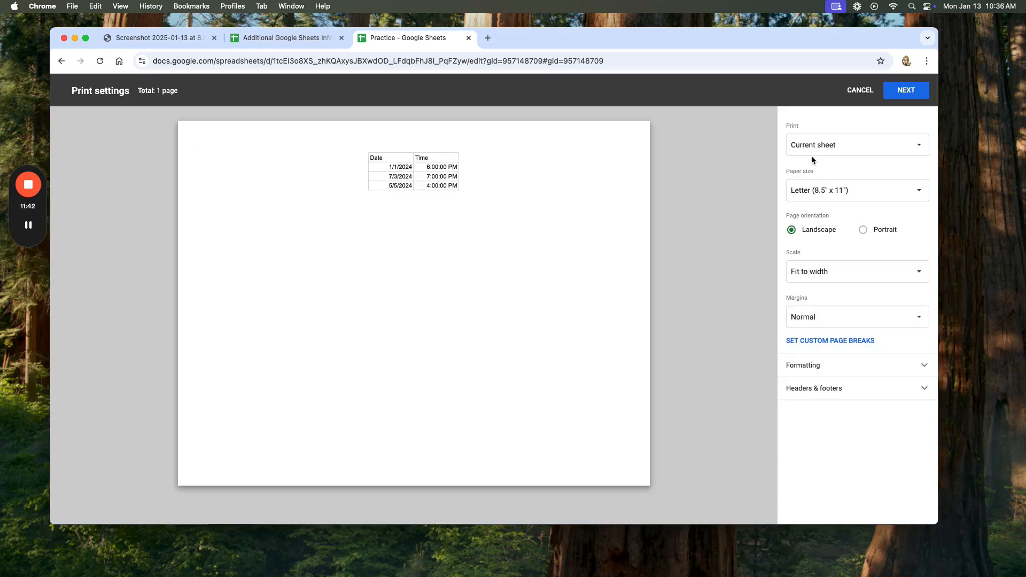
Expand the print formatting options, hide the gridlines in the preview, and show them again.
click(917, 368)
click(790, 388)
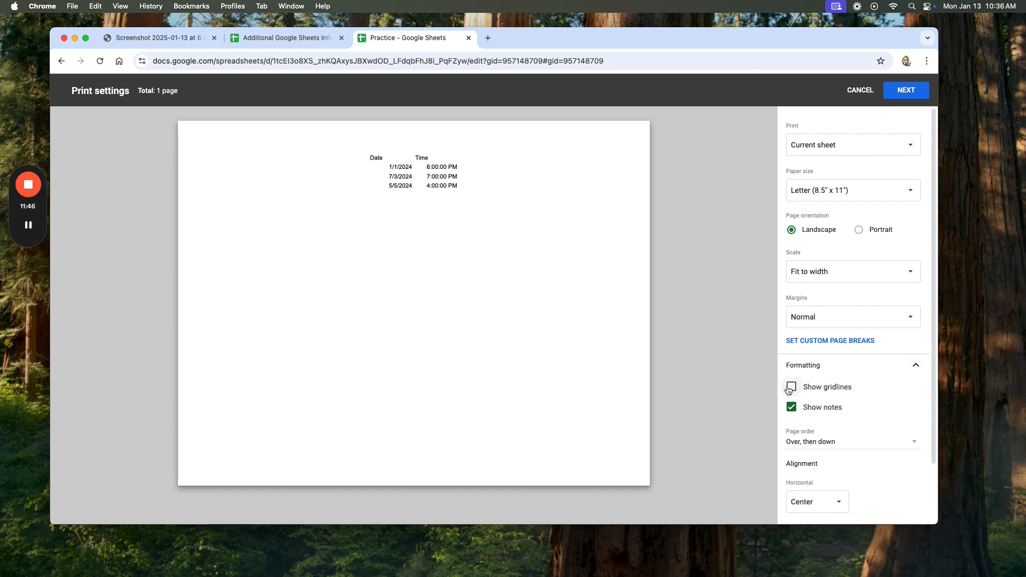
click(790, 389)
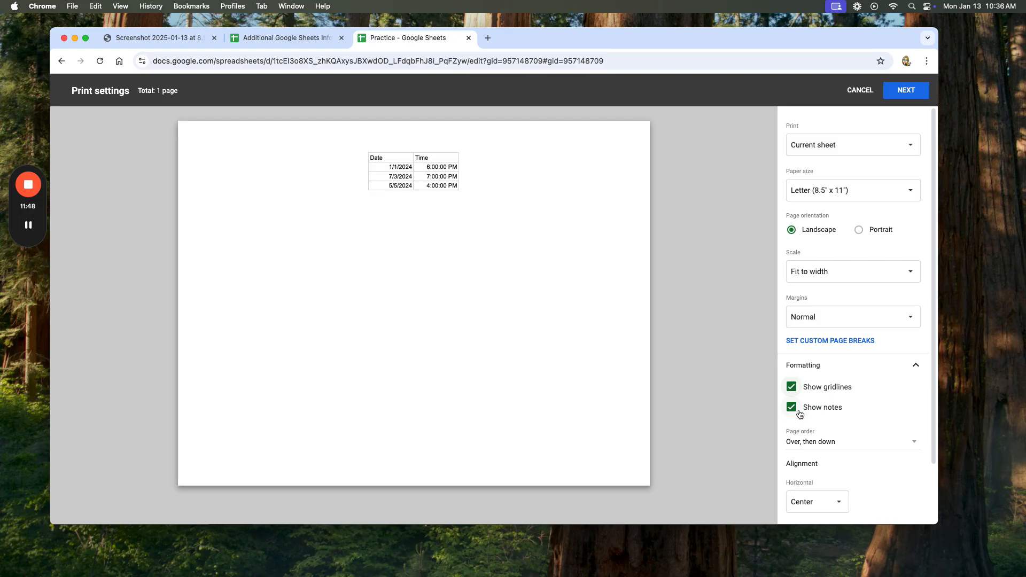
Set the printout's horizontal alignment to Left and vertical alignment to Bottom, and leave the print settings without printing.
scroll(861, 431, down, 2)
click(837, 435)
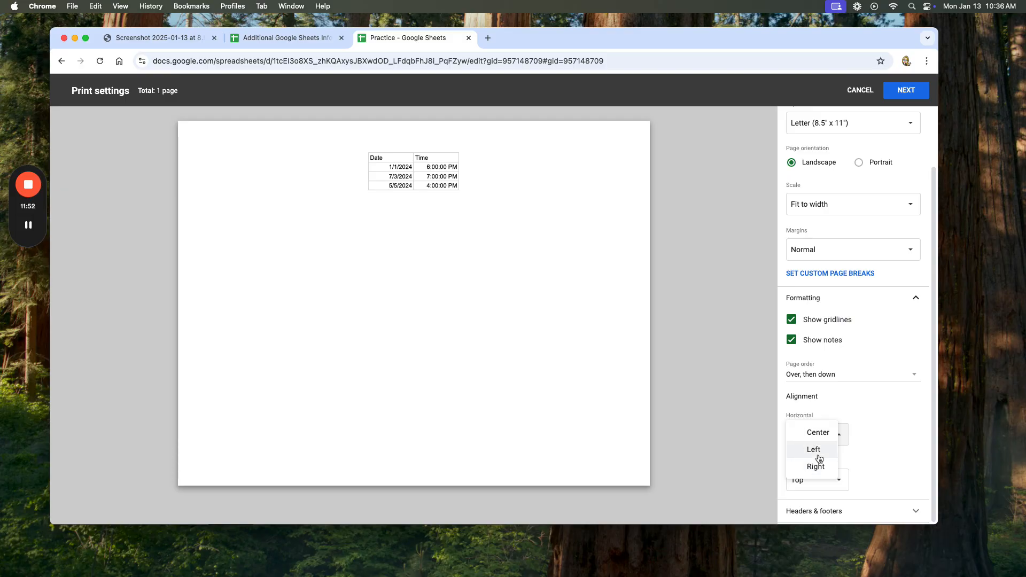
click(818, 454)
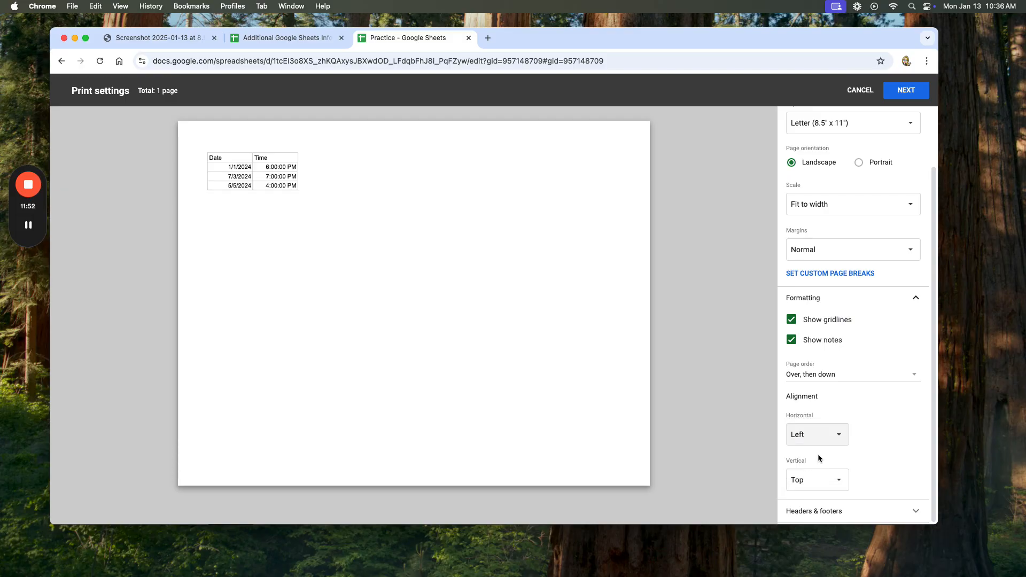
click(836, 482)
click(837, 499)
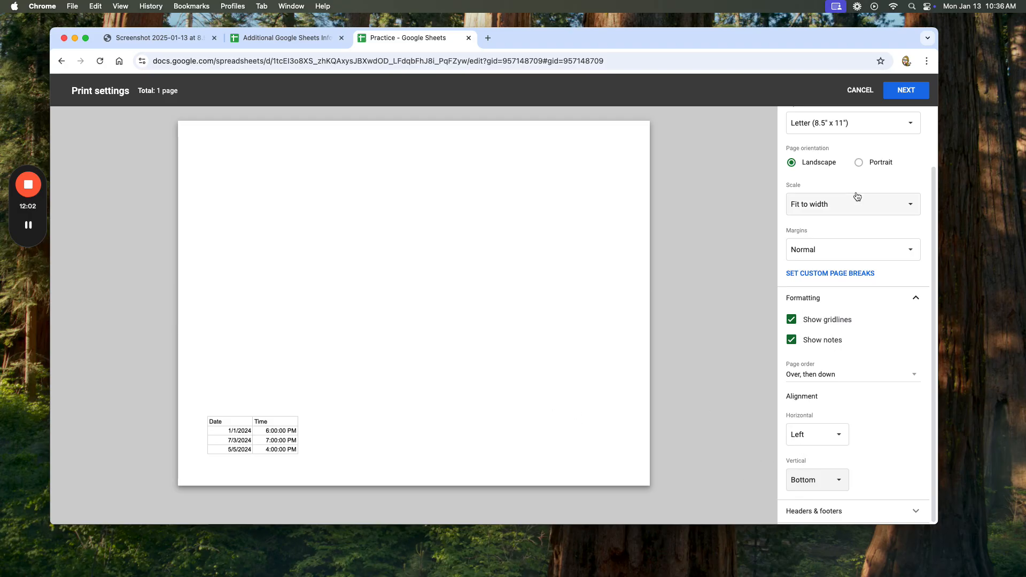
click(61, 61)
click(860, 90)
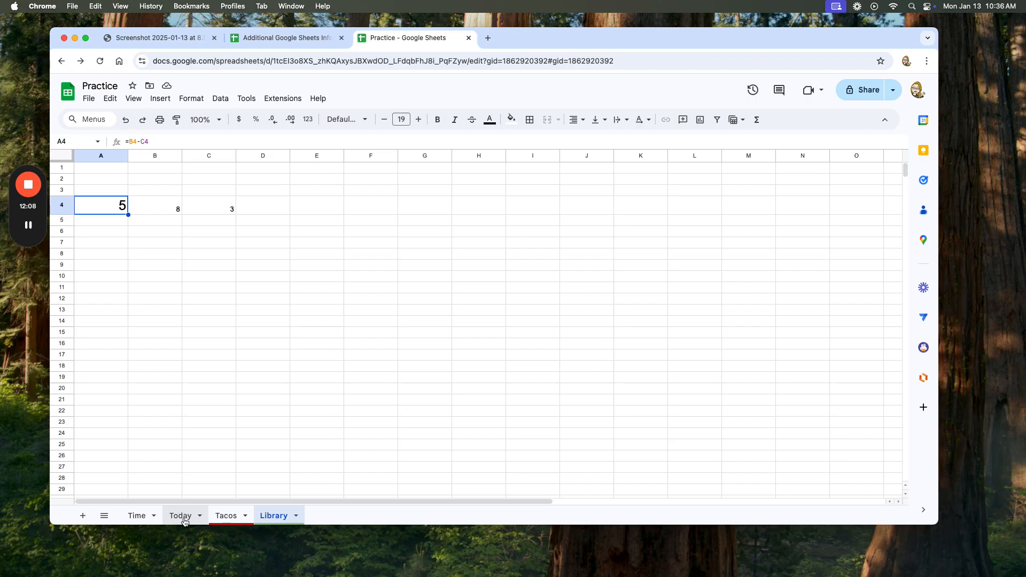
Select the date cells A1:A4 in the Time sheet, and switch to the Additional Google Sheets Info spreadsheet.
click(137, 516)
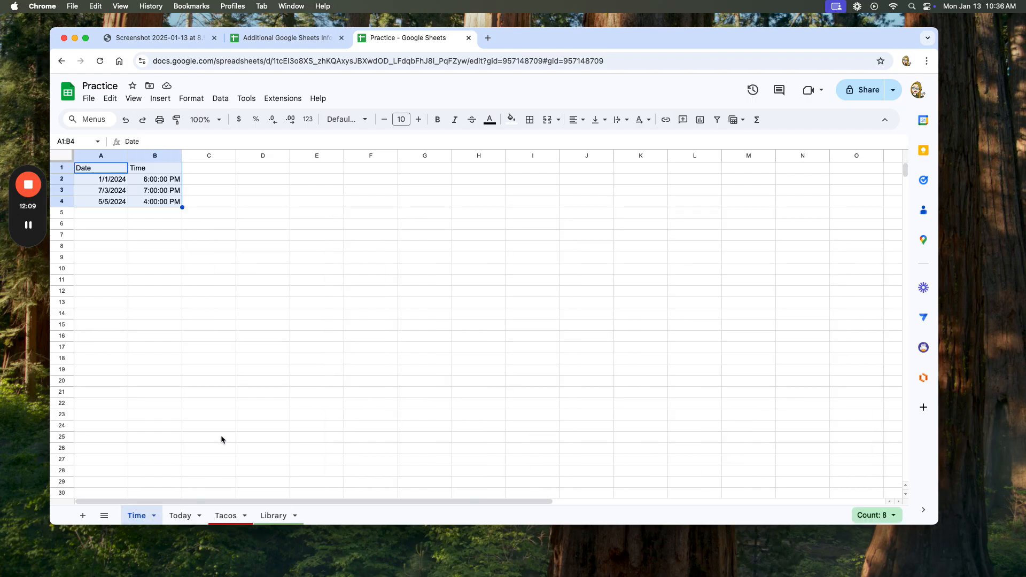
click(131, 248)
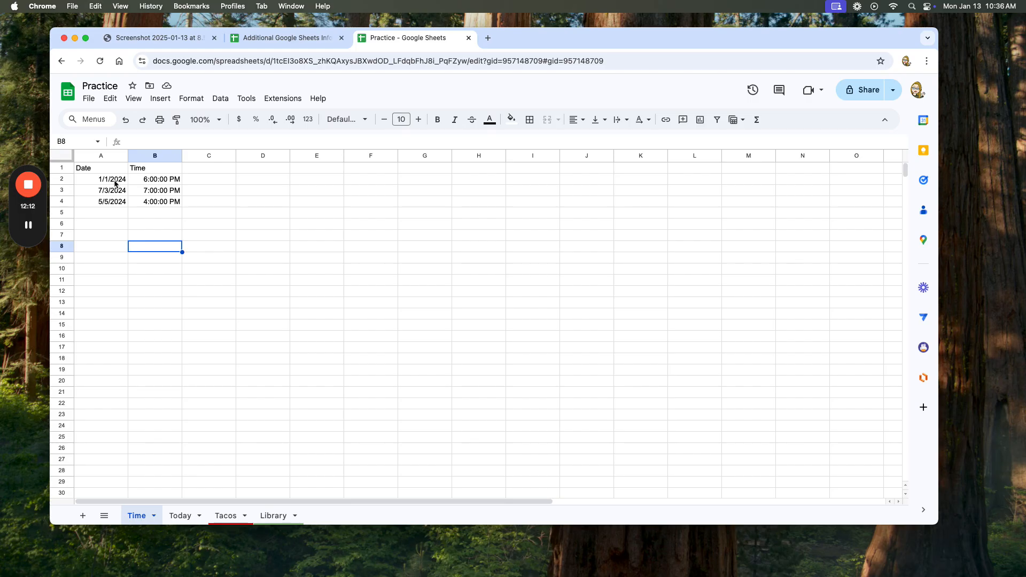
click(105, 169)
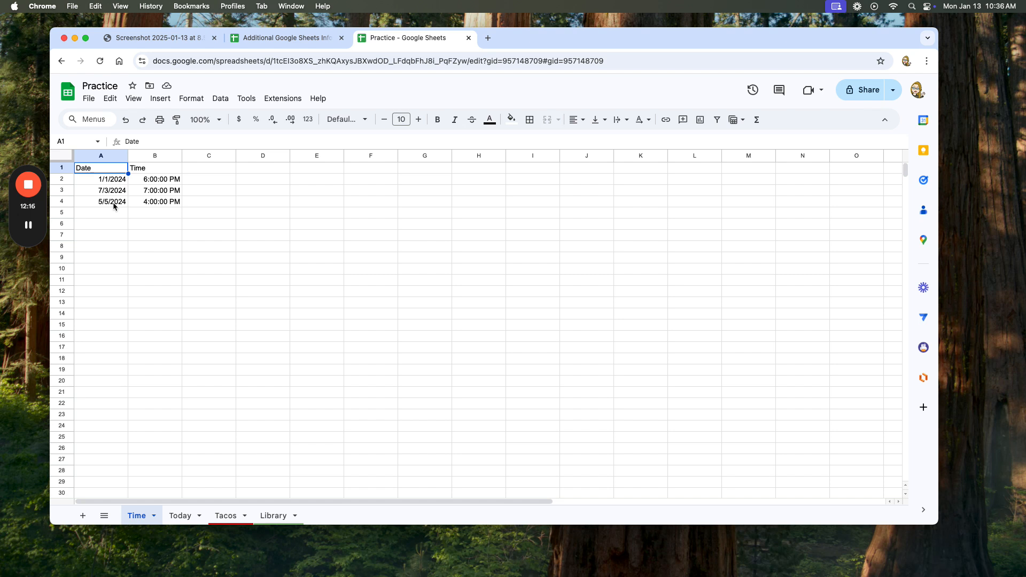
shift+click(113, 203)
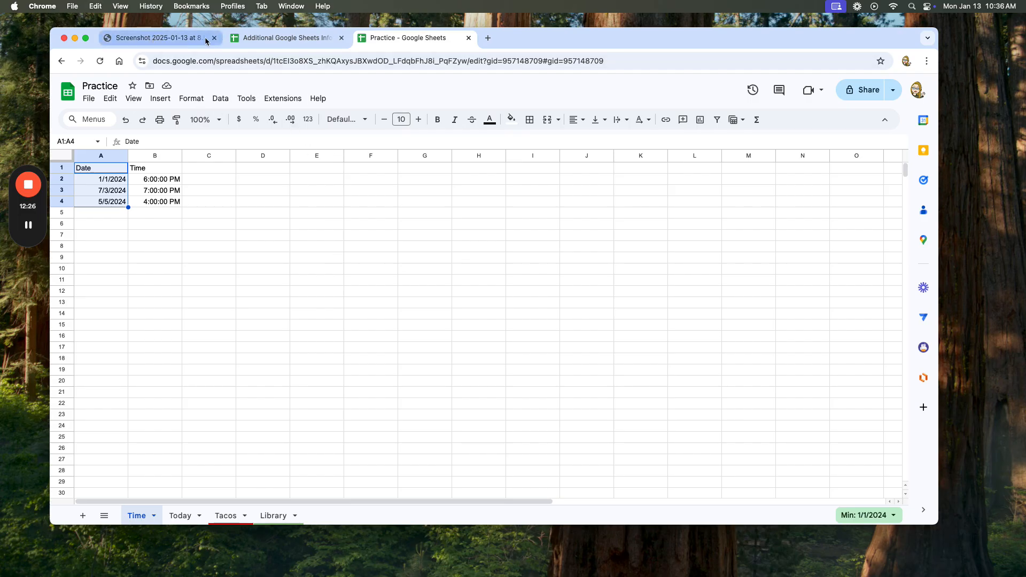
click(247, 38)
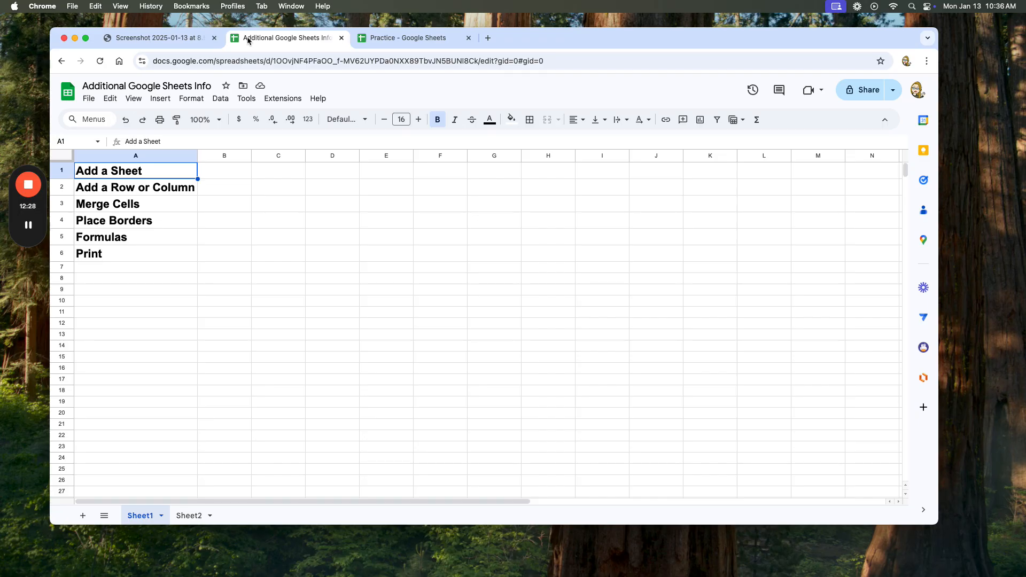